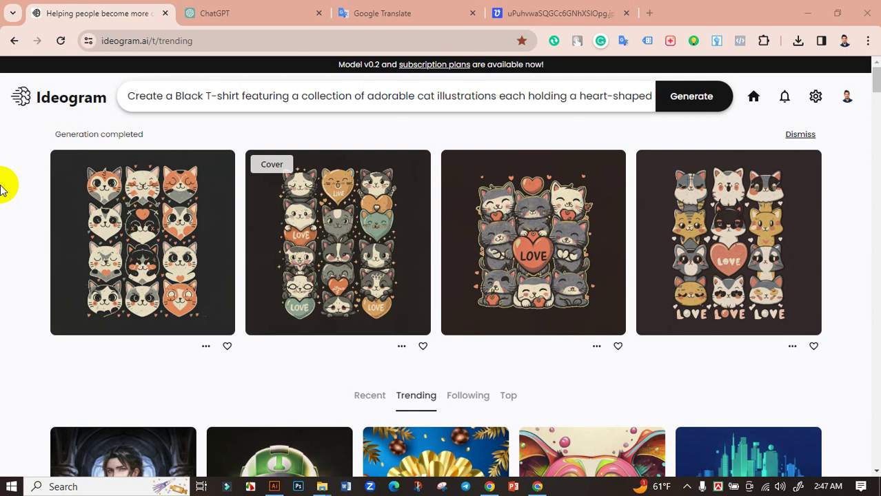
- Review the full prompt and its poster, illustration, vibrant and anime style tags
click(220, 94)
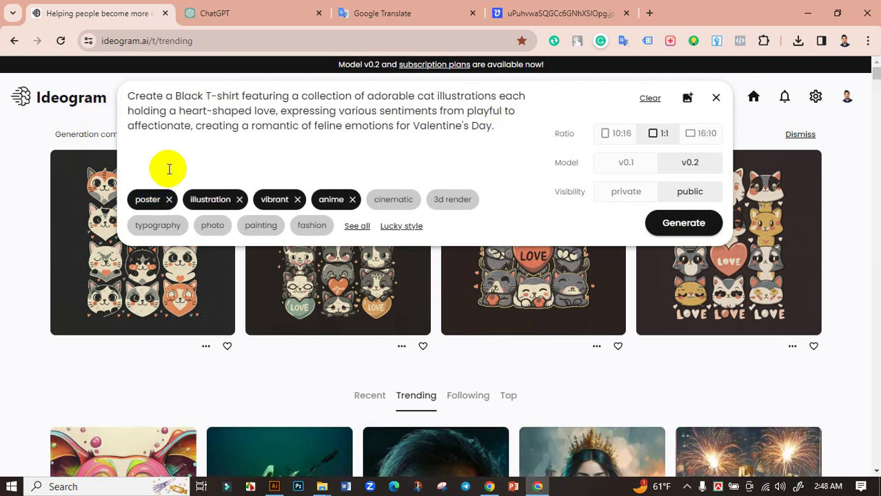
double_click(157, 200)
double_click(214, 200)
double_click(274, 200)
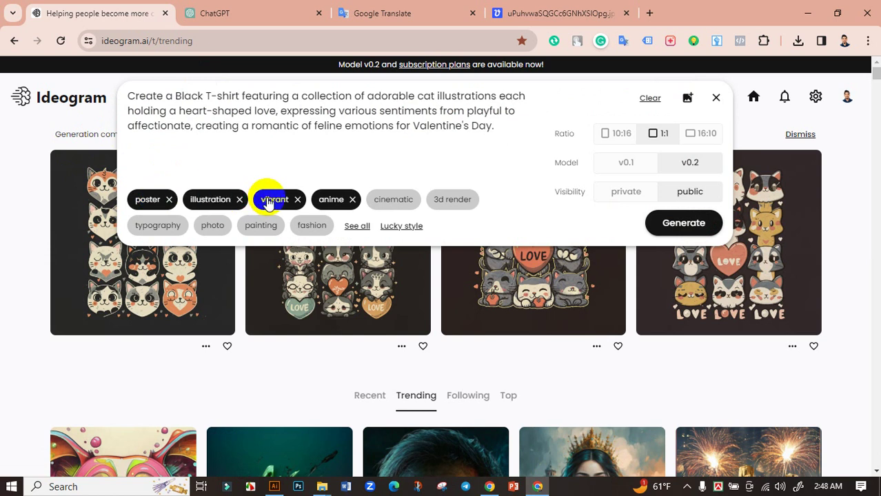
double_click(329, 202)
click(221, 151)
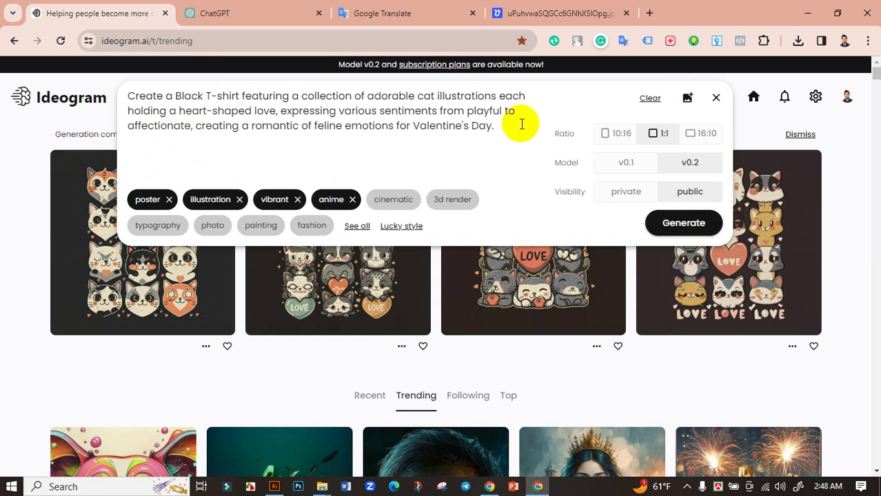
click(29, 134)
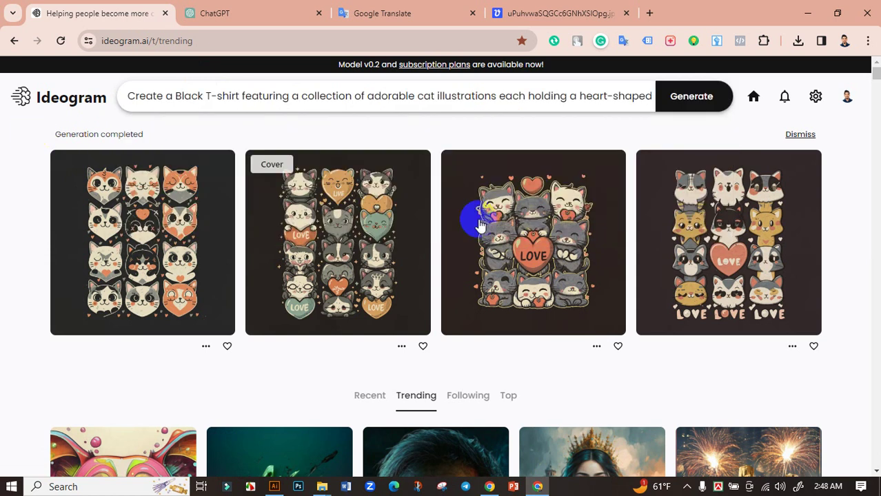
- Save the third image, cats around a big LOVE heart, as a JPG in Downloads
click(519, 252)
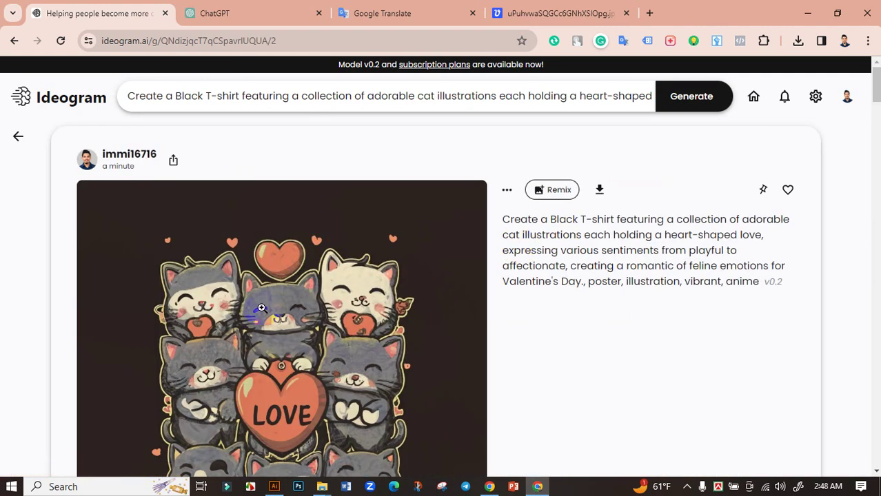
scroll(322, 285, down, 2)
scroll(280, 300, up, 1)
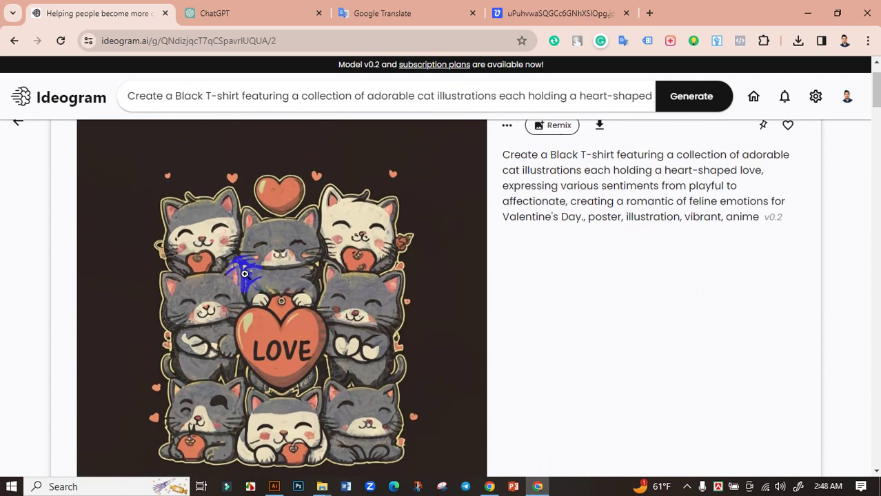
scroll(324, 340, down, 1)
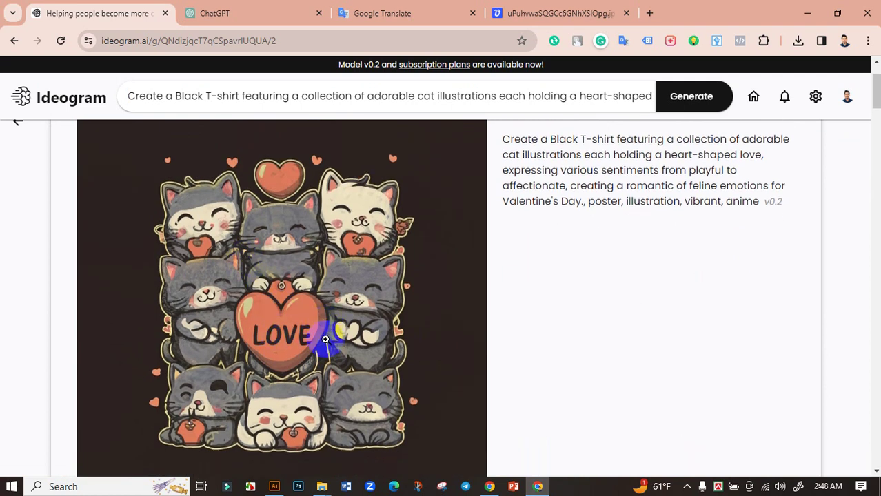
right_click(244, 256)
click(289, 289)
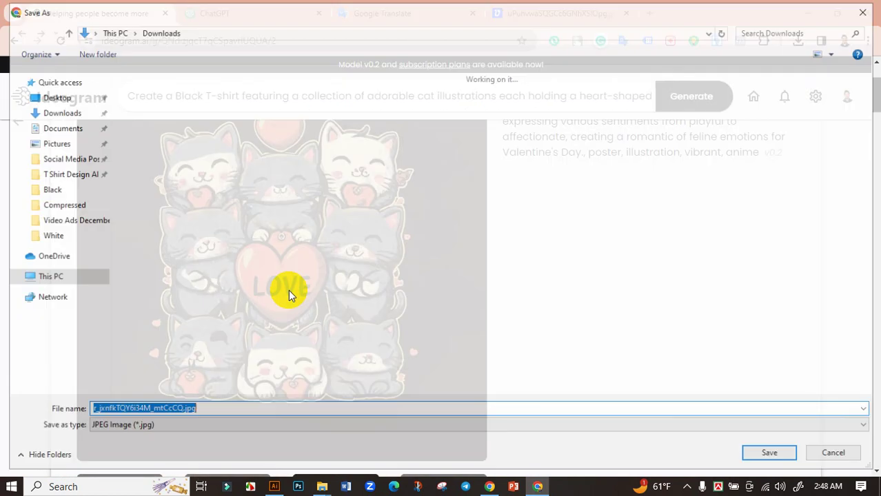
click(766, 448)
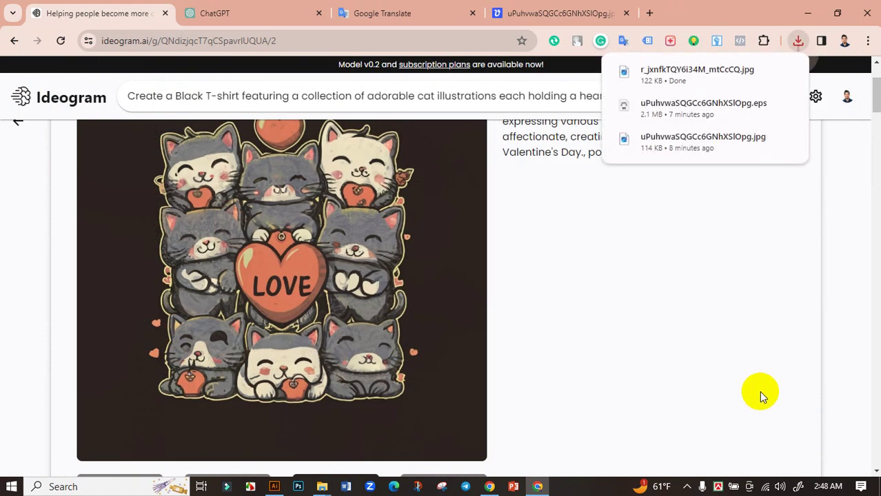
- Delete the older downloads so Downloads lists only the cat-and-LOVE-heart JPG
click(764, 73)
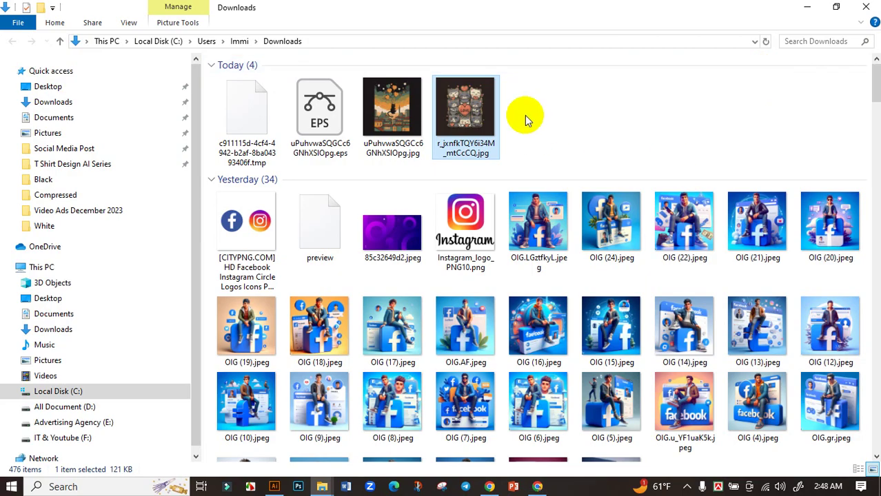
click(392, 114)
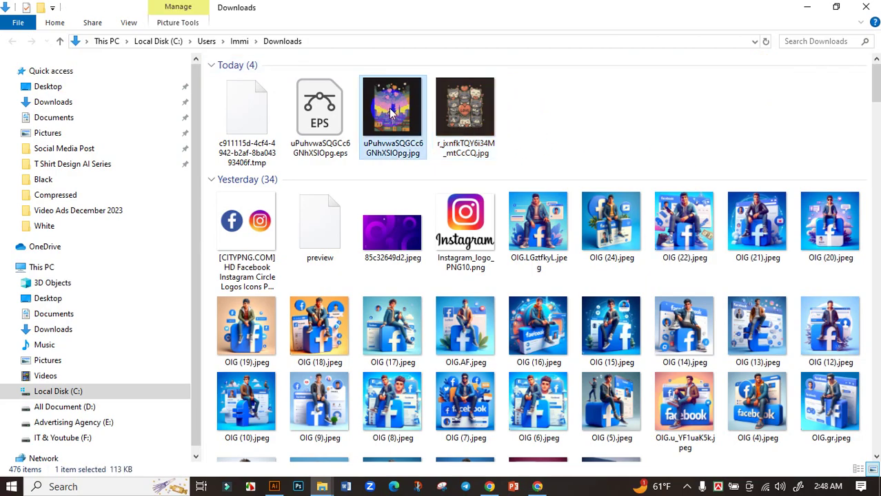
key(Delete)
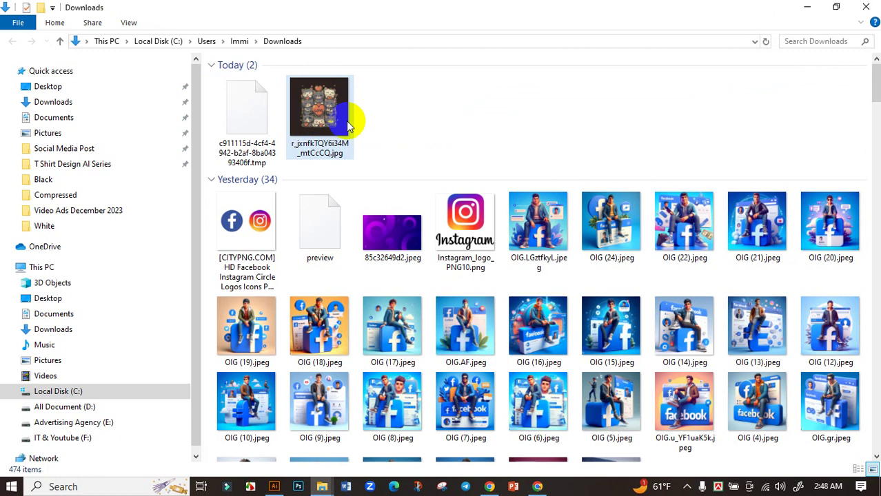
right_click(442, 112)
click(486, 167)
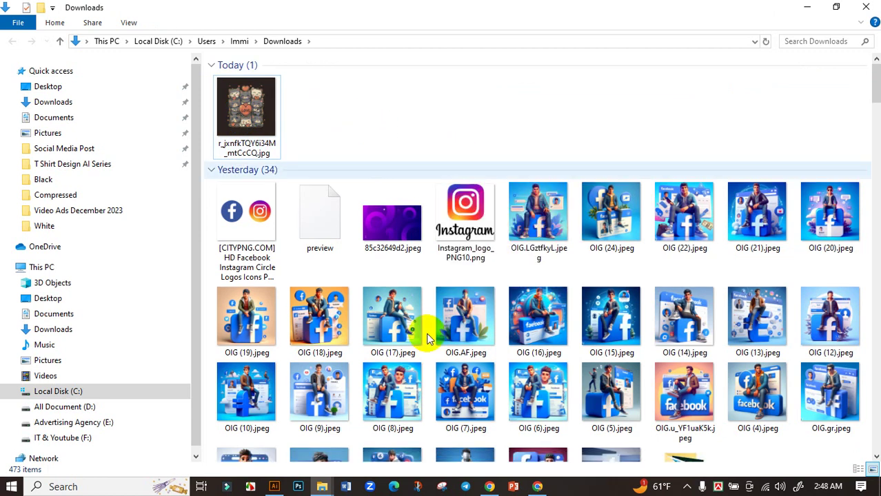
click(537, 482)
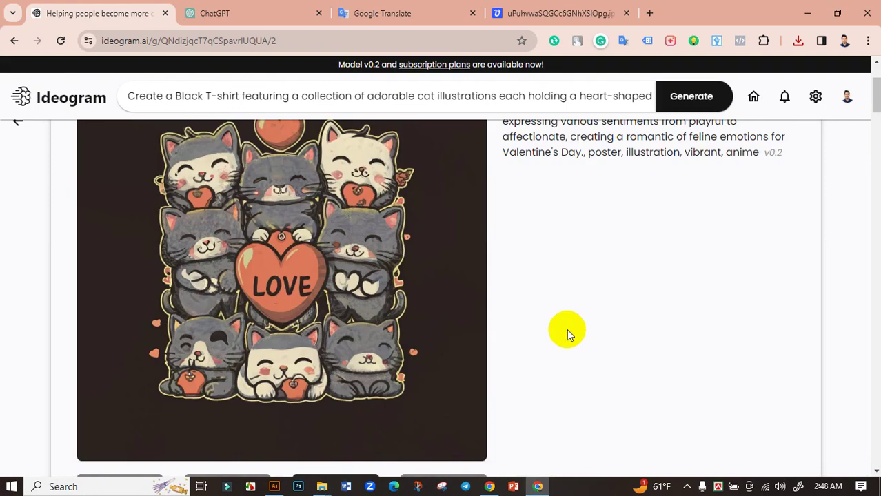
- Upload the cat JPG to Vectorizer.AI and download the vectorized result
key(ctrl+4)
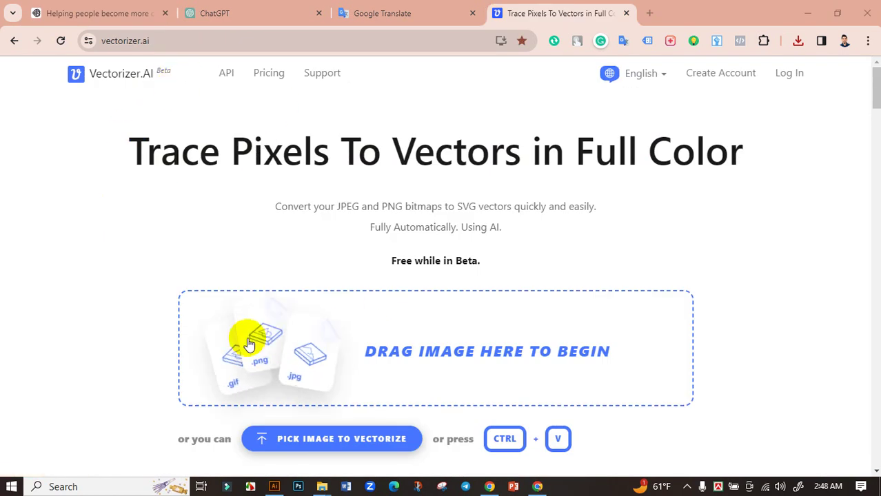
click(250, 348)
click(162, 110)
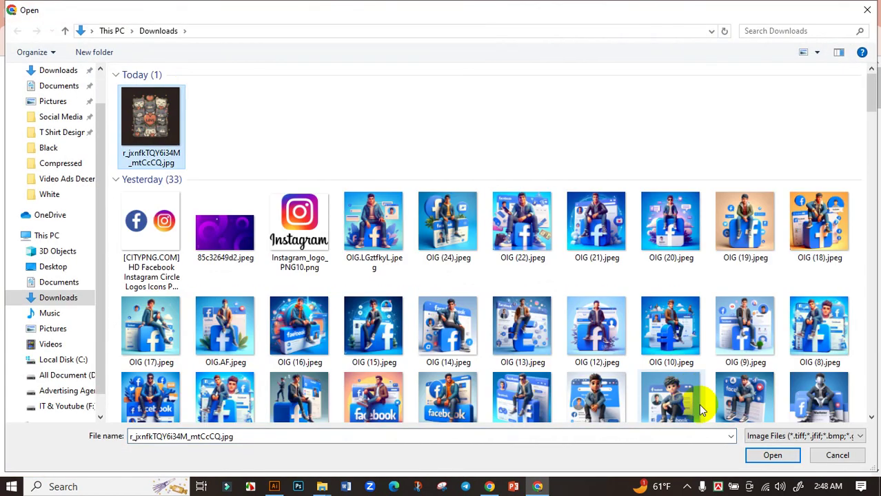
click(773, 458)
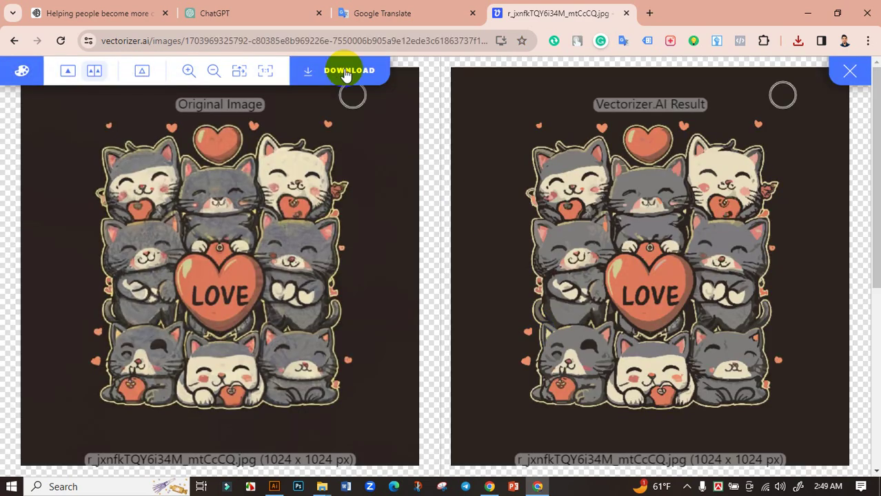
click(343, 70)
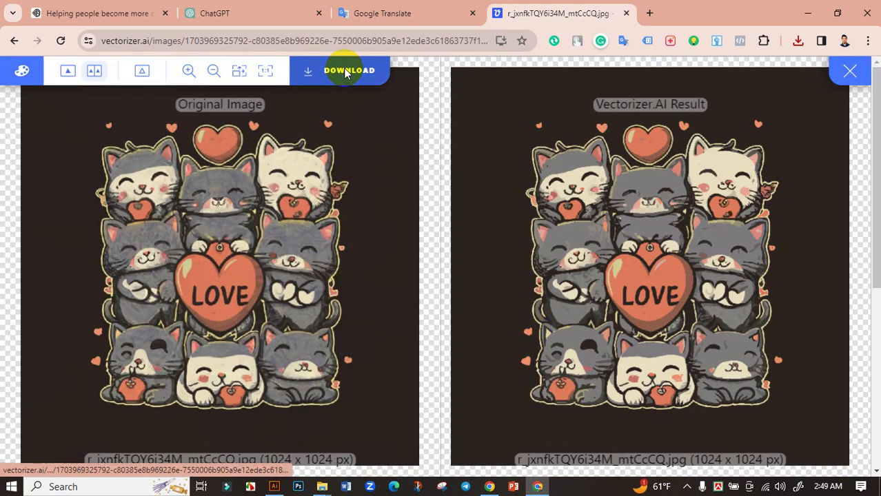
scroll(351, 178, down, 5)
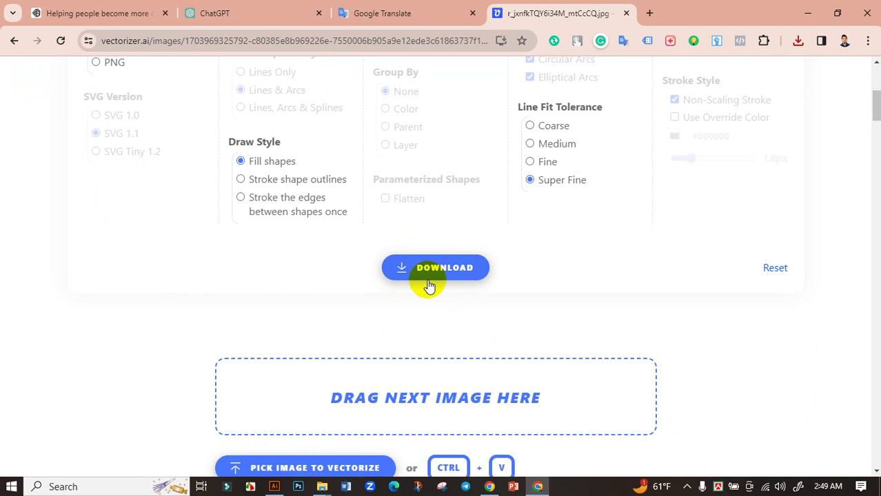
click(427, 281)
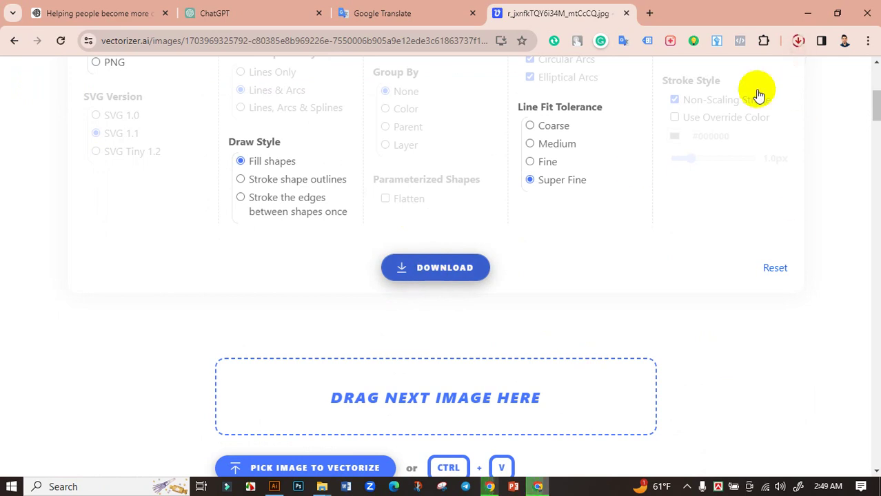
- Locate the downloaded EPS in the Downloads folder and refresh the listing
click(798, 40)
click(752, 98)
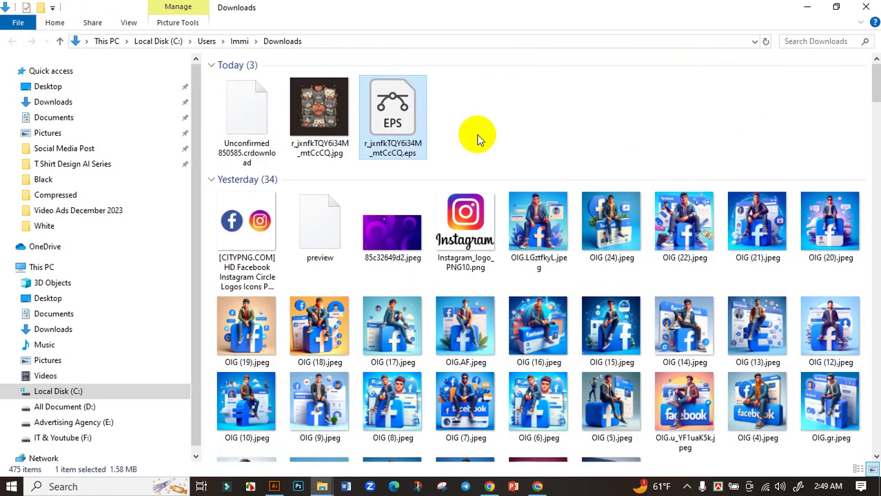
right_click(474, 110)
click(508, 161)
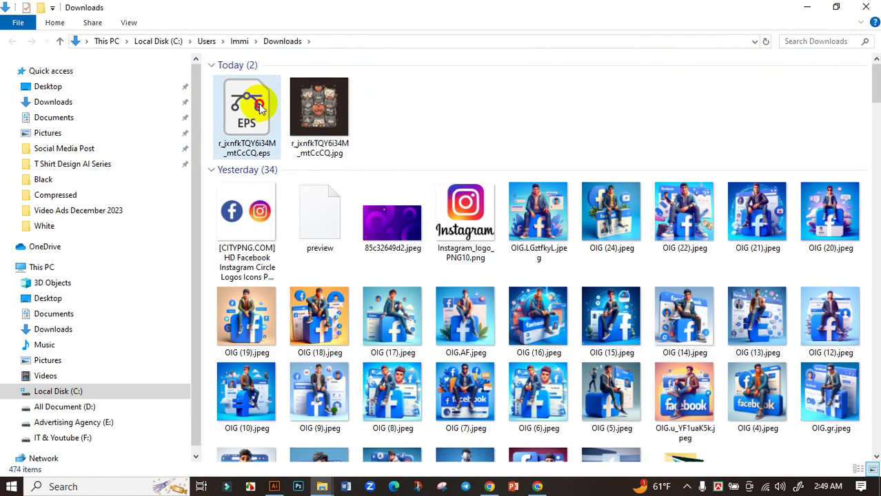
click(274, 487)
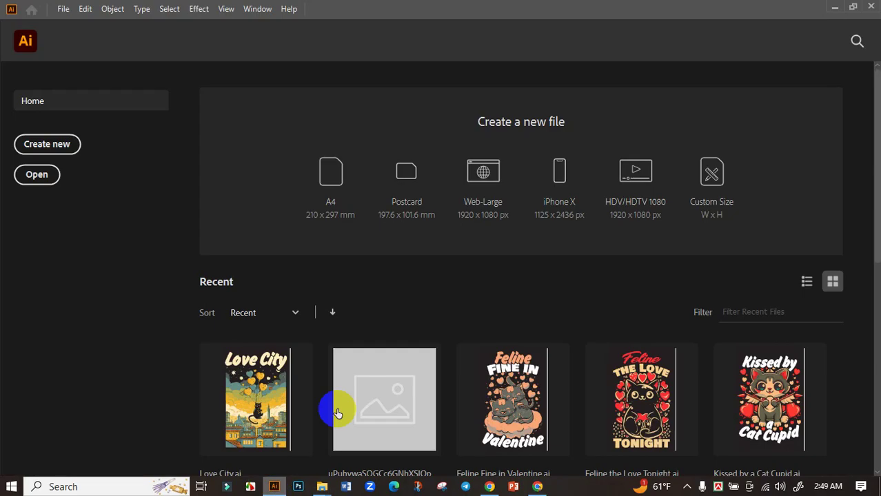
- Create an 11.9 × 17.9 in portrait document in RGB Color at 300 ppi
click(24, 144)
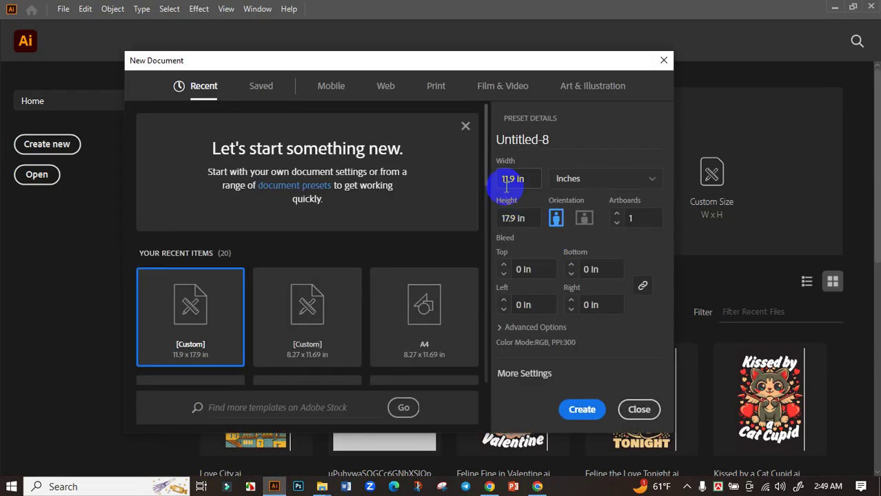
drag(500, 180, 539, 180)
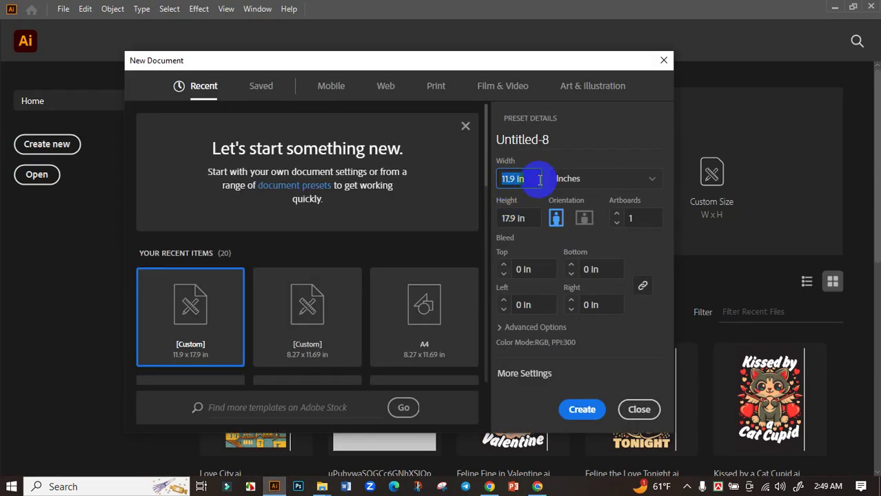
click(500, 222)
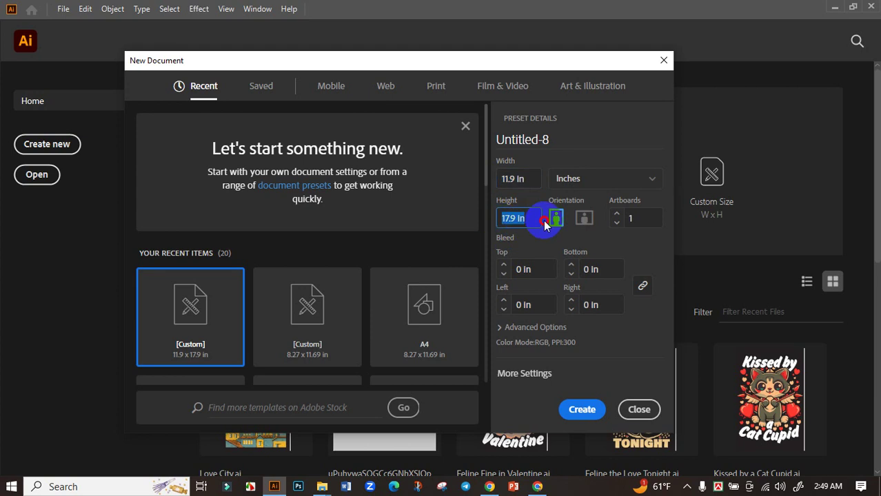
click(544, 327)
scroll(543, 328, down, 3)
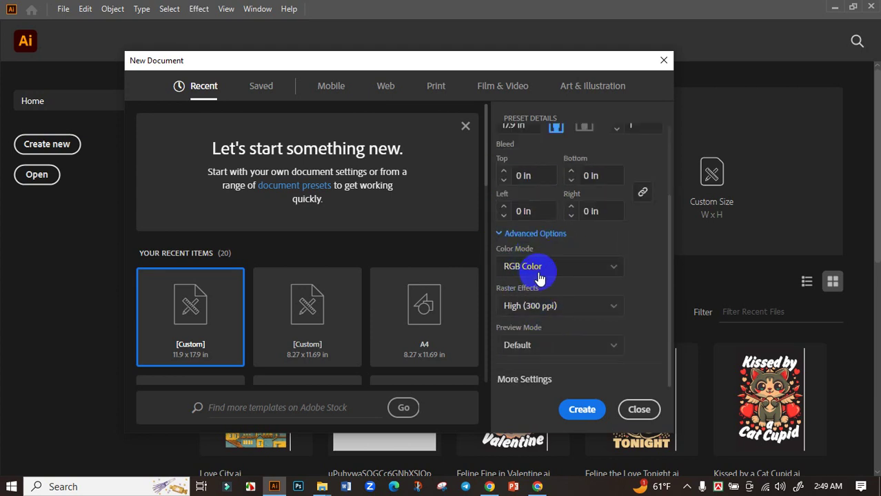
click(581, 410)
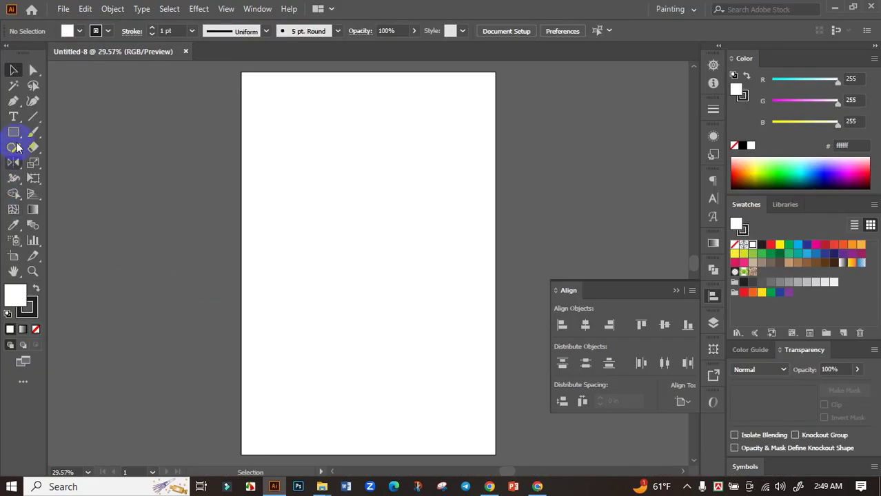
- Draw an artboard-sized rectangle and fill it with near-black #231f20
click(13, 132)
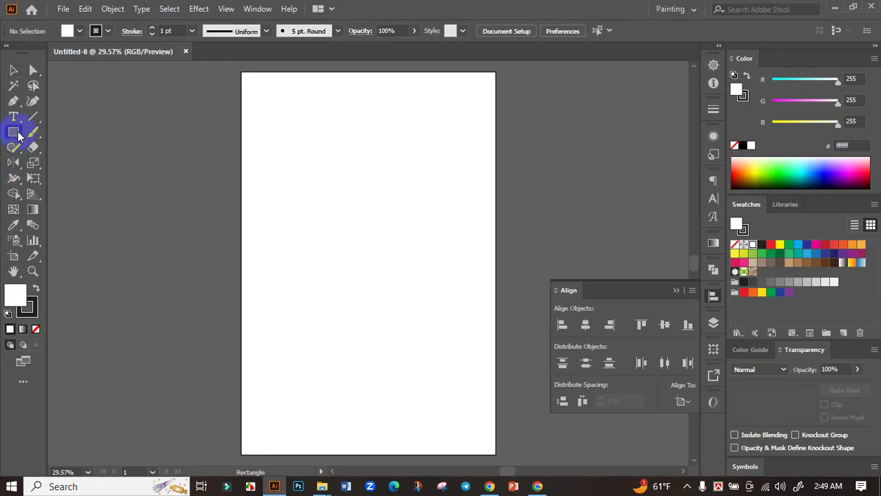
drag(241, 73, 496, 456)
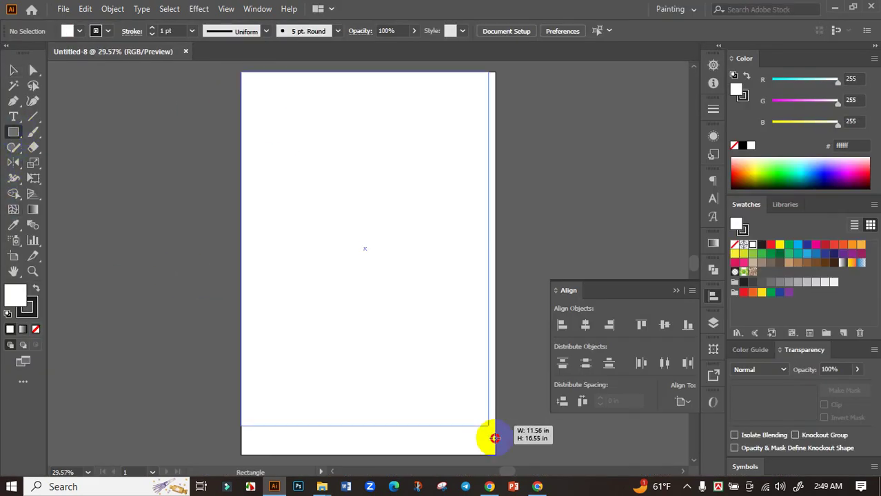
click(761, 245)
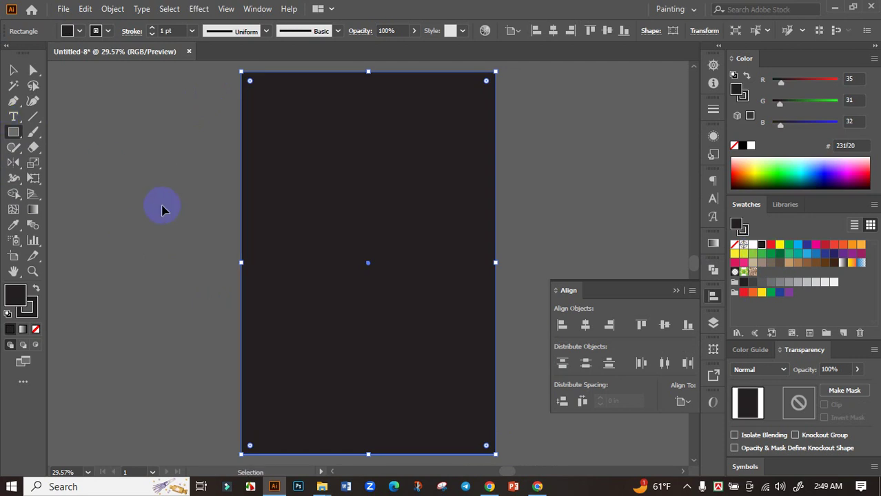
ctrl+click(163, 210)
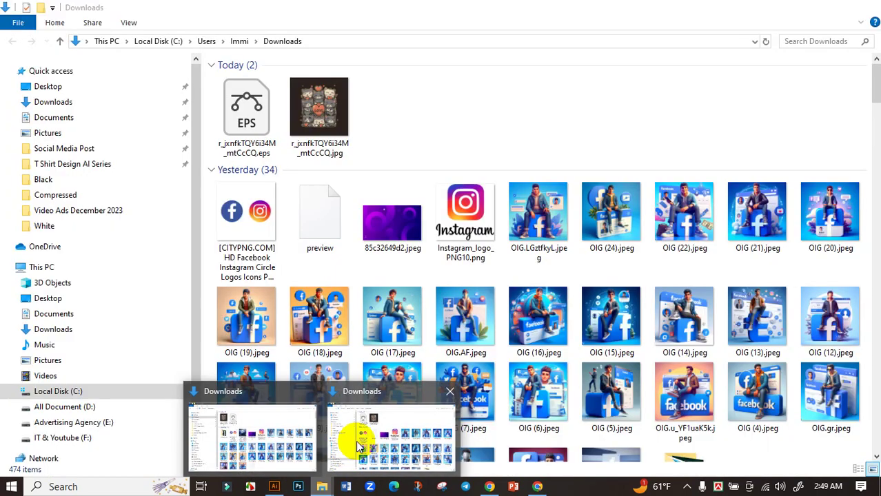
- Open the vectorized cat EPS from Downloads and move its artwork left off the artboard
mouse_move(322, 487)
click(353, 438)
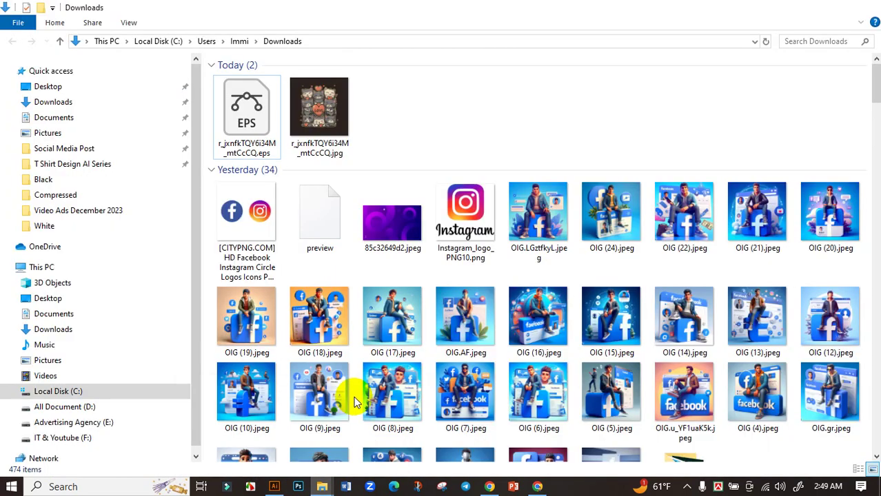
double_click(250, 134)
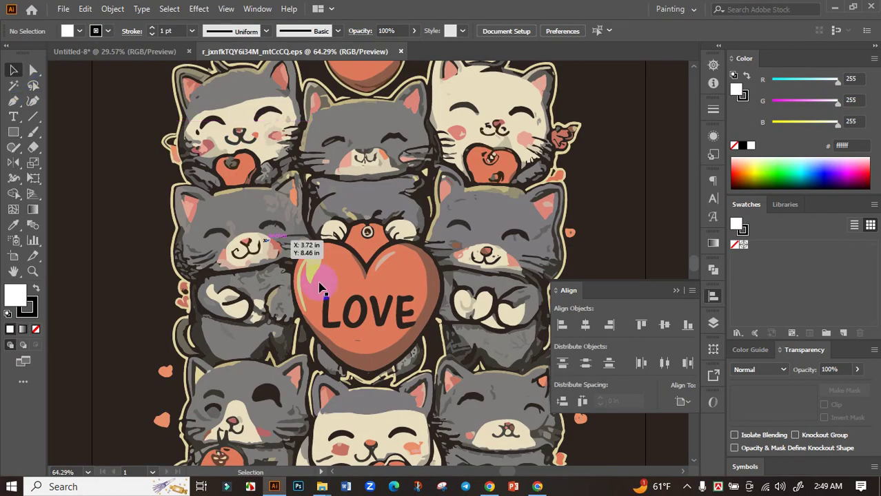
scroll(319, 289, down, 5)
drag(379, 276, 145, 242)
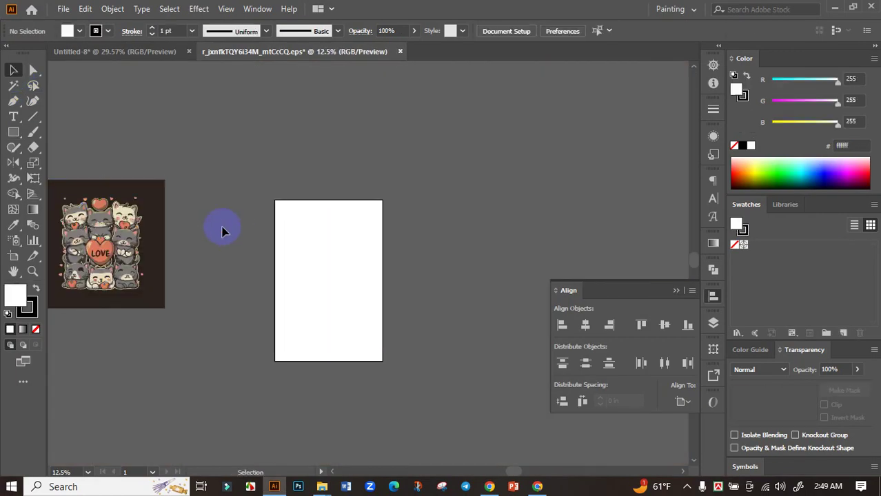
- Draw a short line beside the artboard and try the Magic Wand before returning to Selection
click(33, 116)
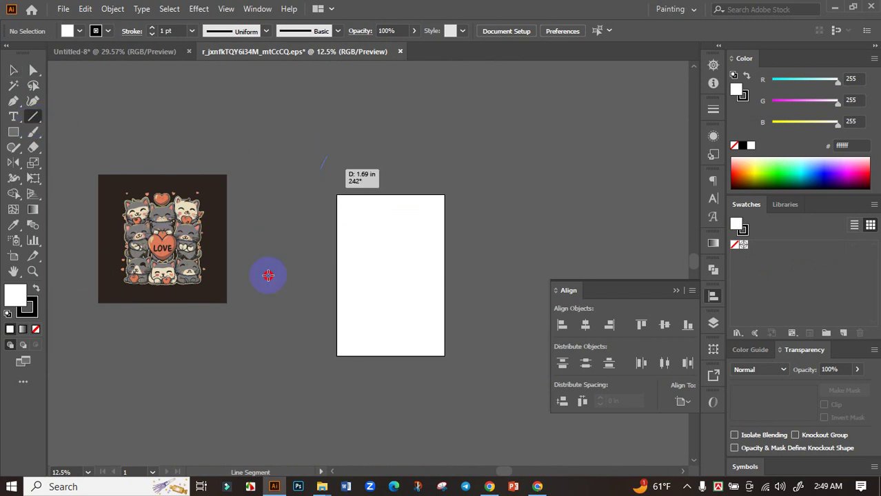
drag(269, 275, 265, 282)
click(13, 85)
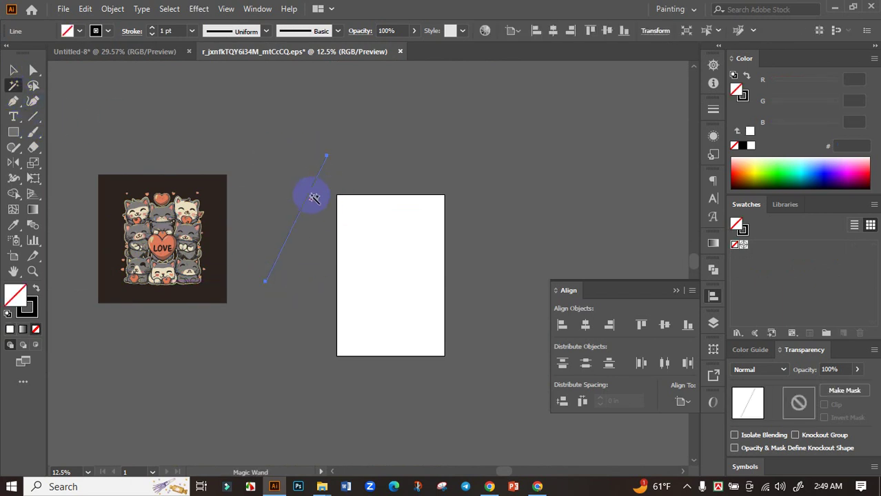
click(312, 197)
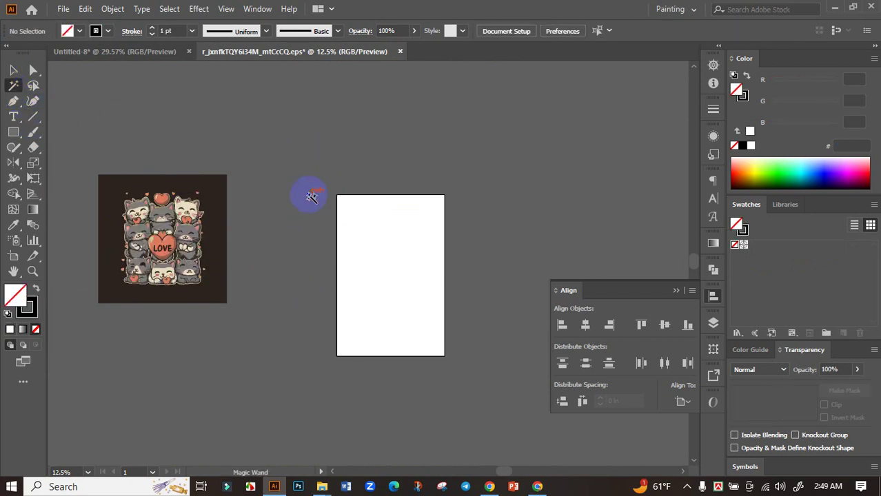
click(10, 69)
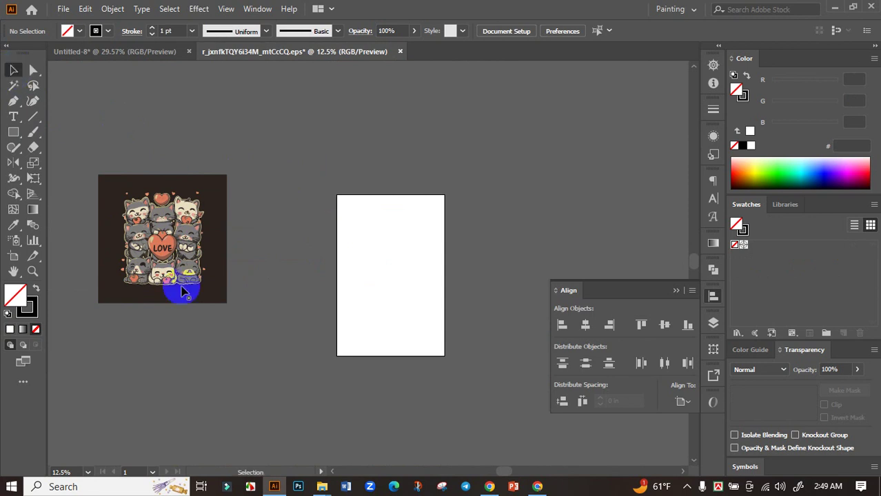
scroll(180, 291, up, 2)
- Ungroup the cat artwork, delete its dark square background, and reselect the remaining design
drag(206, 246, 281, 276)
click(261, 228)
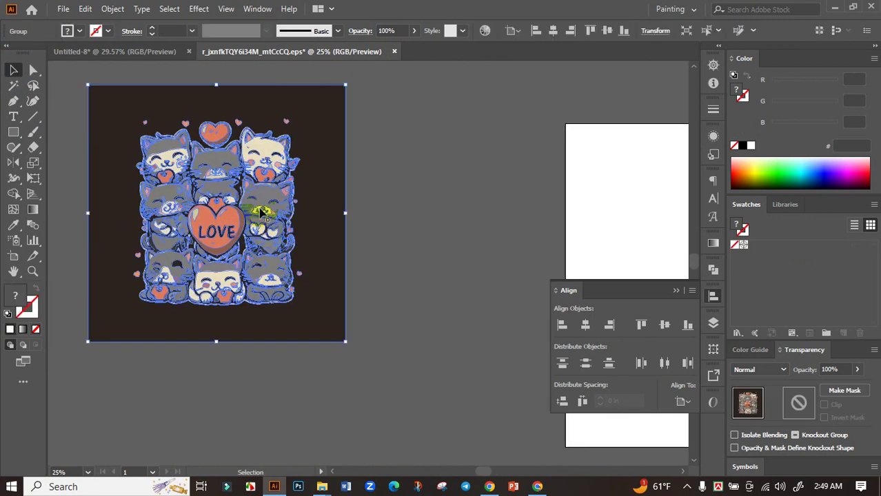
right_click(257, 208)
click(305, 316)
click(328, 238)
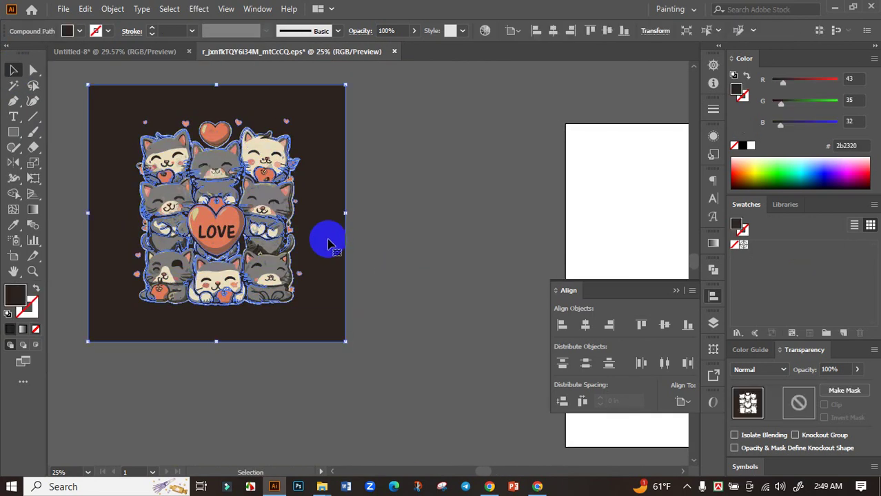
key(Delete)
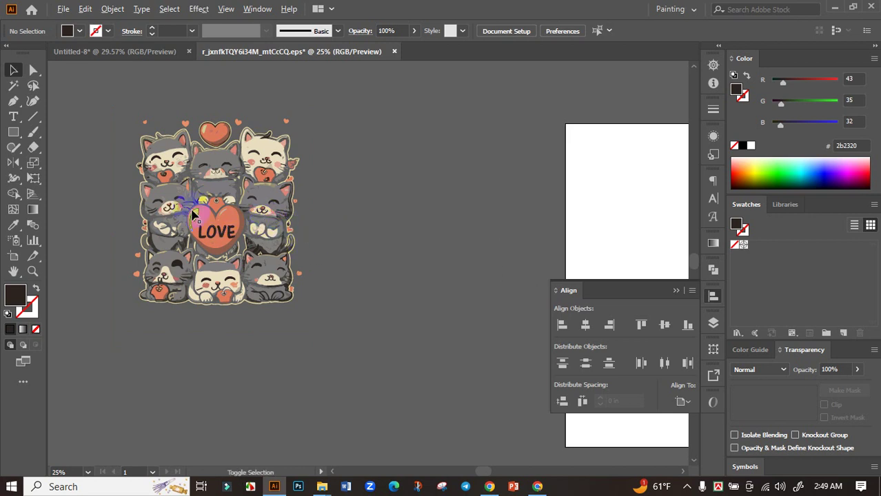
drag(311, 231, 376, 241)
scroll(266, 276, up, 3)
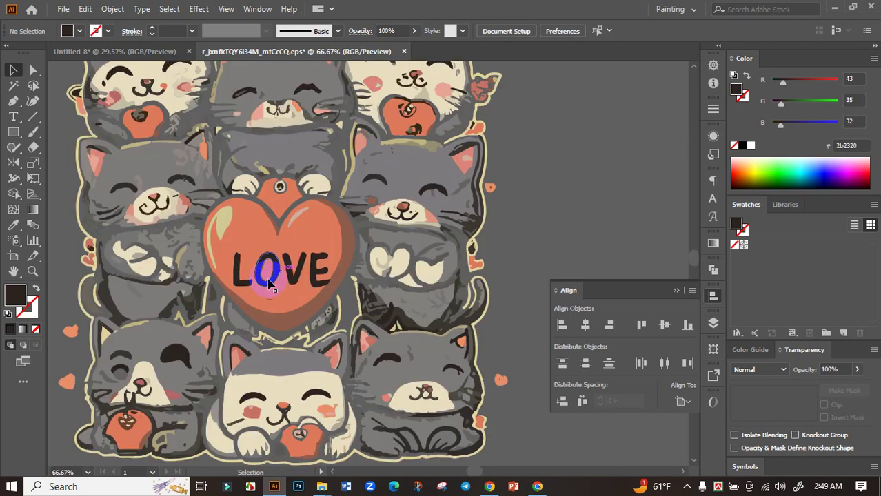
scroll(338, 286, down, 2)
drag(424, 270, 392, 284)
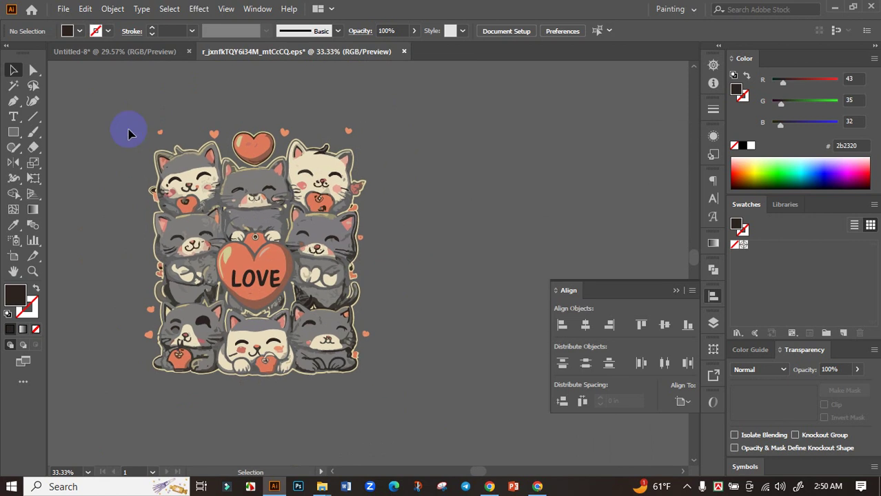
key(ctrl+a)
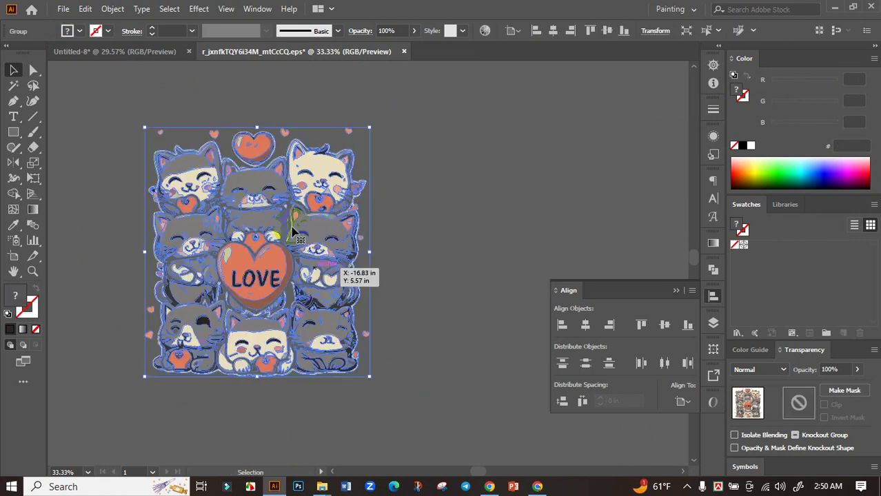
- Bring the cat artwork into Untitled-8 and centre it horizontally and vertically on the artboard
drag(273, 205, 392, 269)
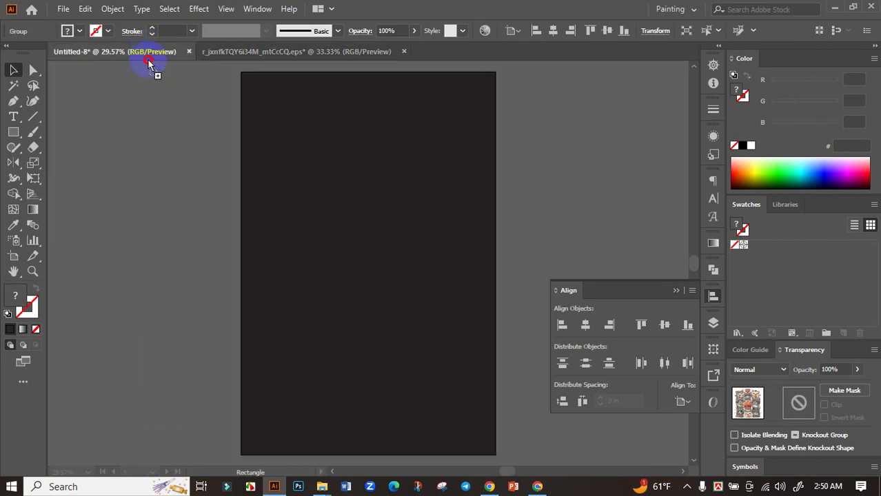
click(585, 324)
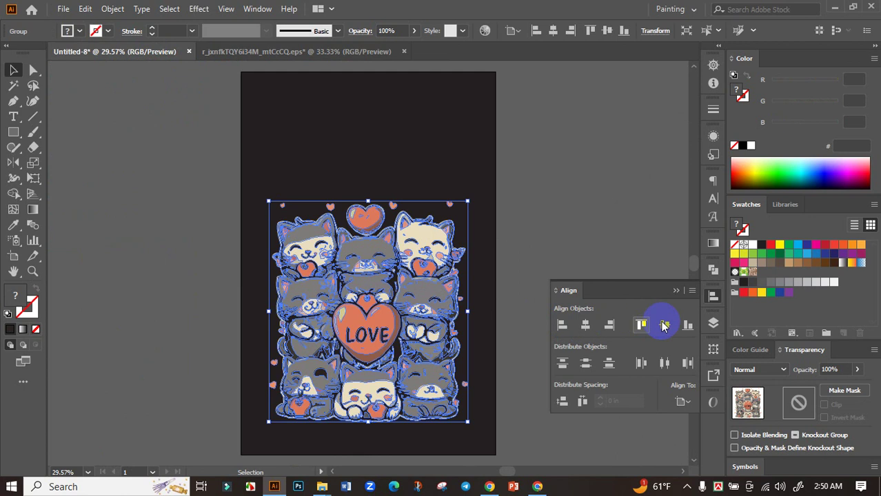
click(664, 325)
click(570, 232)
- Enlarge the cat artwork to about 10.08 × 11.17 in and nudge it slightly up
click(403, 261)
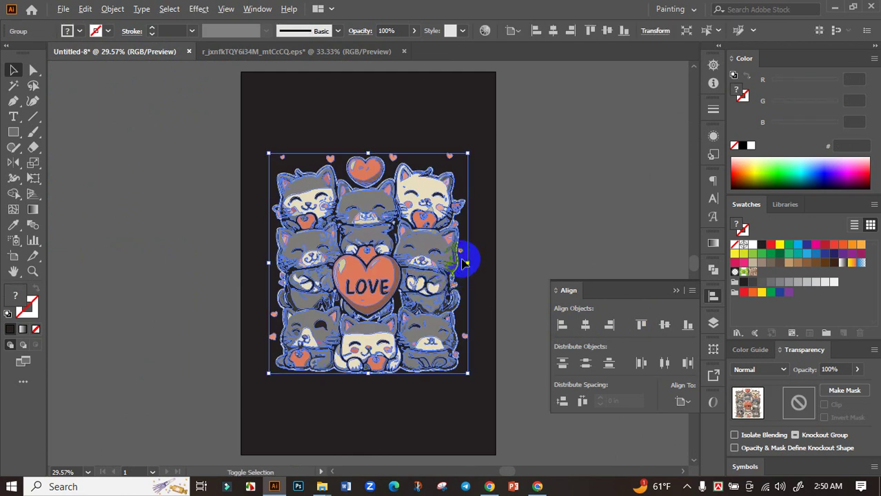
mouse_move(471, 266)
mouse_down()
mouse_move(483, 264)
mouse_move(453, 222)
mouse_up()
click(521, 256)
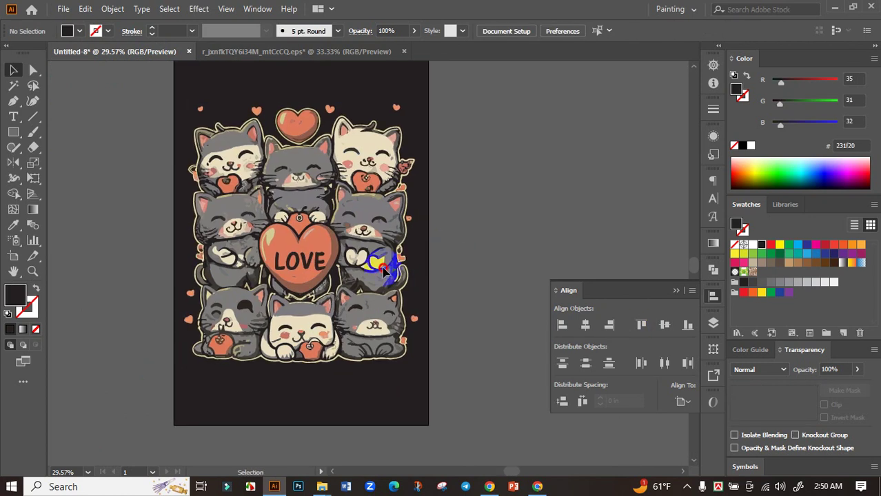
drag(385, 271, 385, 257)
click(481, 264)
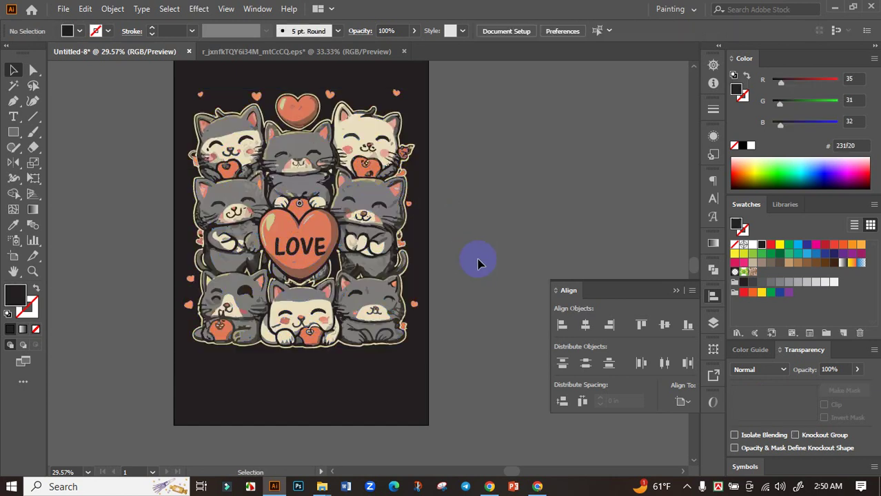
- Copy 'Fur All' from ChatGPT's 'Love Fur All' slogan suggestion
click(537, 487)
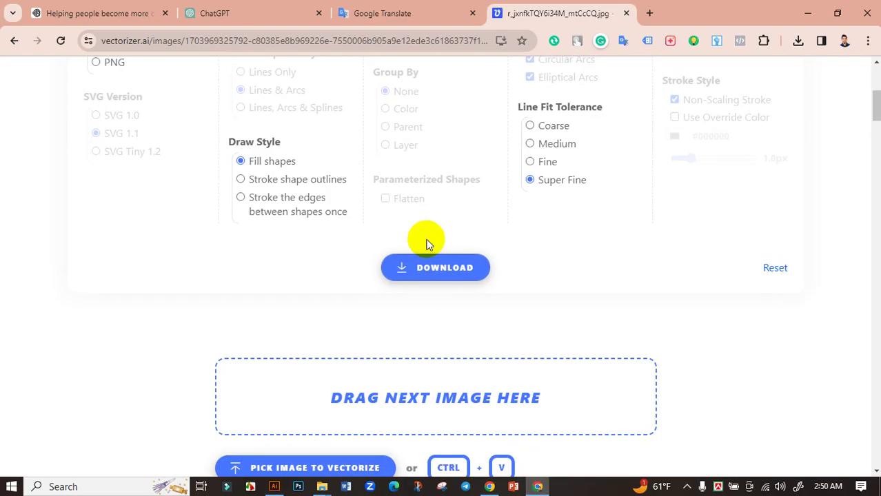
click(265, 9)
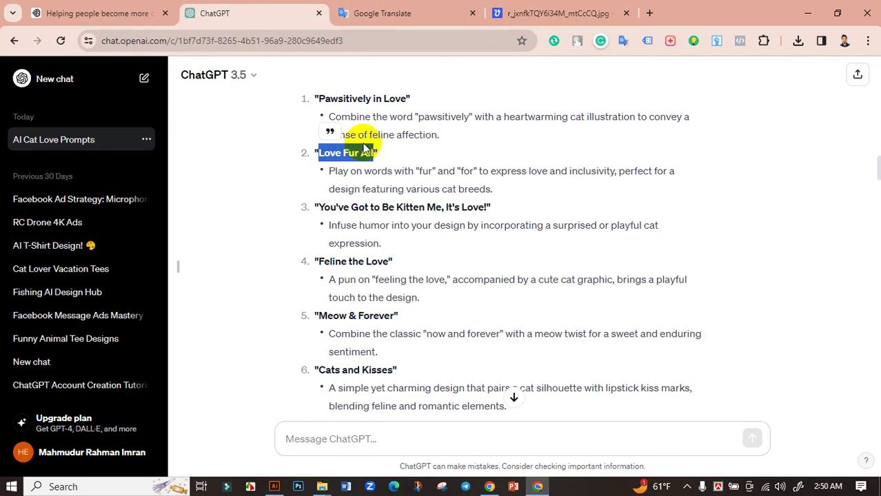
mouse_move(343, 153)
mouse_down()
mouse_move(372, 153)
mouse_move(321, 153)
mouse_up()
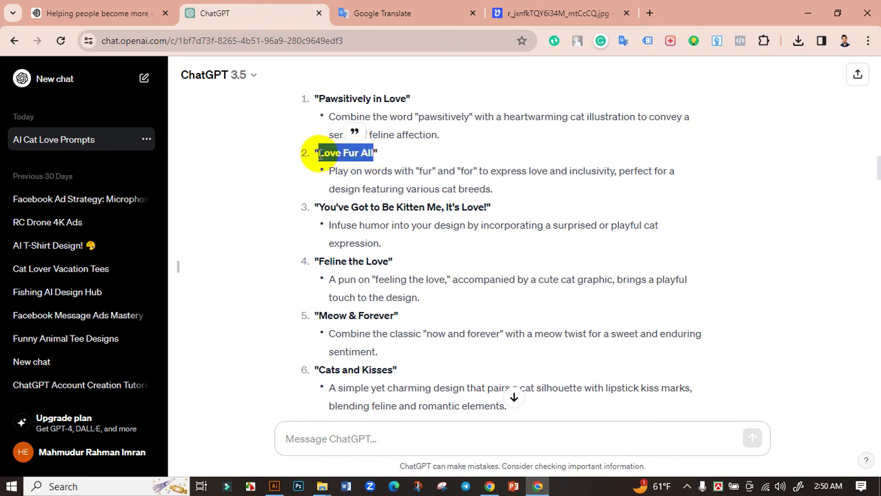
click(346, 154)
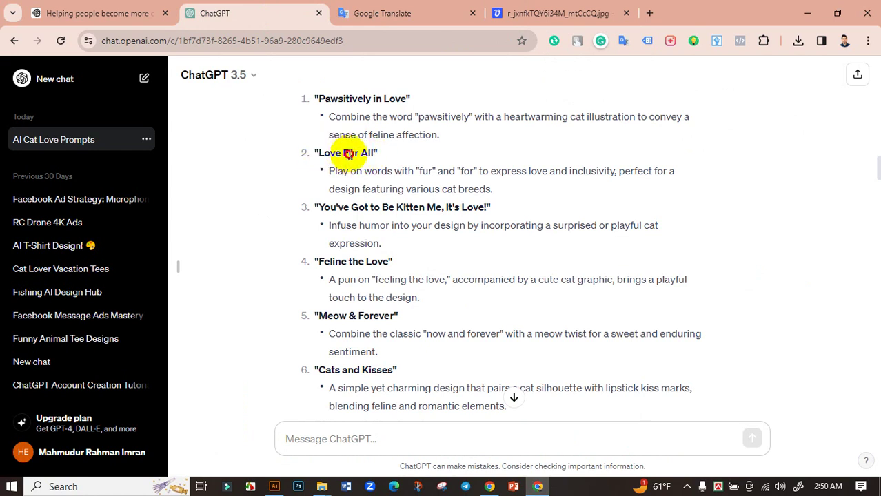
drag(342, 153, 371, 154)
key(ctrl+c)
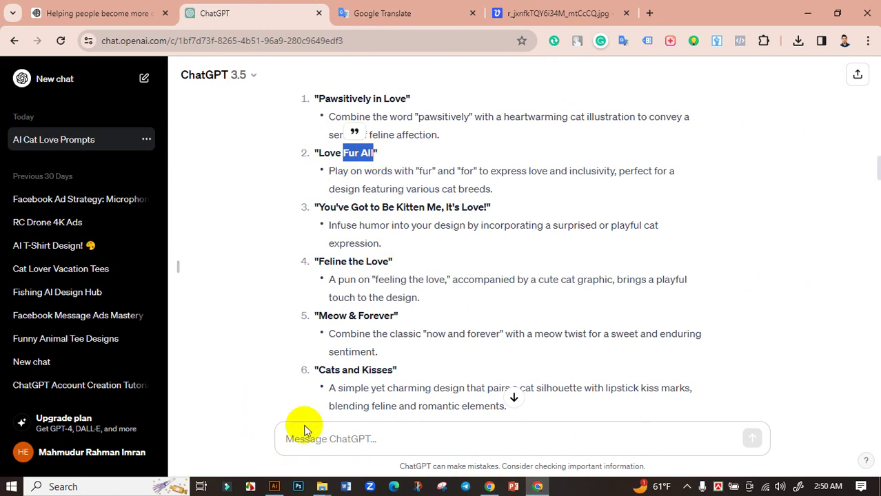
click(275, 486)
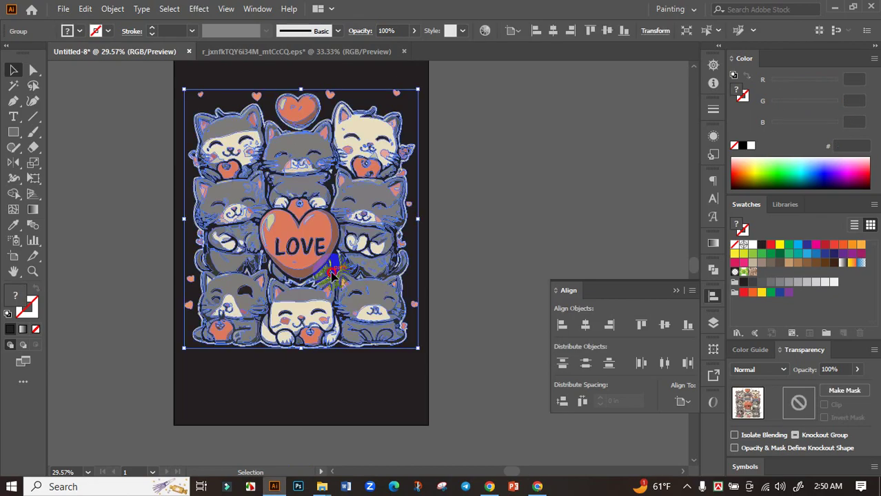
- Nudge the cat artwork up, then paste the 'Fur All' text and enlarge it
drag(338, 310, 338, 299)
click(371, 368)
scroll(358, 345, down, 2)
scroll(359, 344, right, 2)
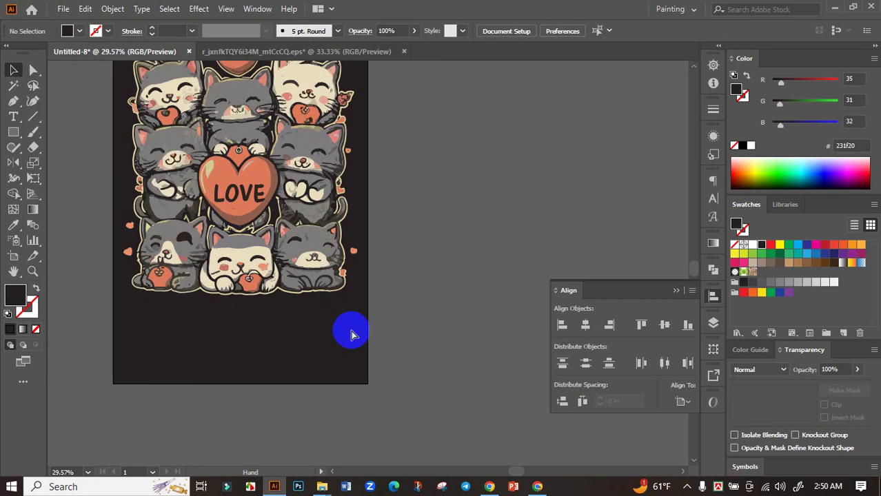
key(ctrl+v)
mouse_move(370, 267)
mouse_down()
mouse_move(429, 290)
mouse_move(342, 329)
mouse_up()
- Set Fur All in Falcon-Poster-Bold, make it white, and scale to about 135 pt under the cats
click(514, 30)
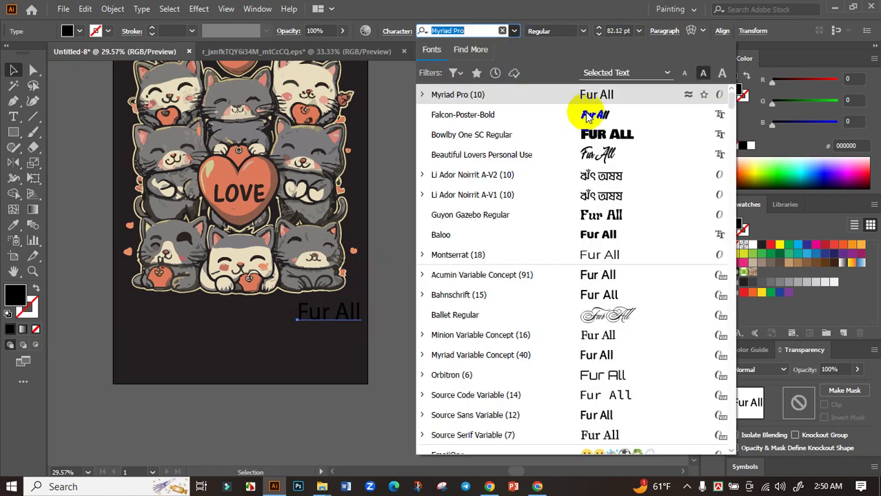
click(590, 113)
drag(355, 315, 377, 314)
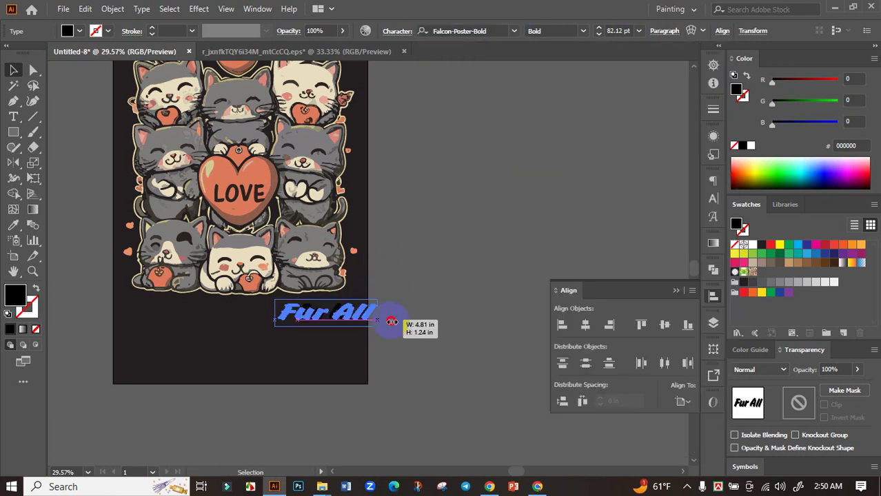
drag(285, 322, 189, 323)
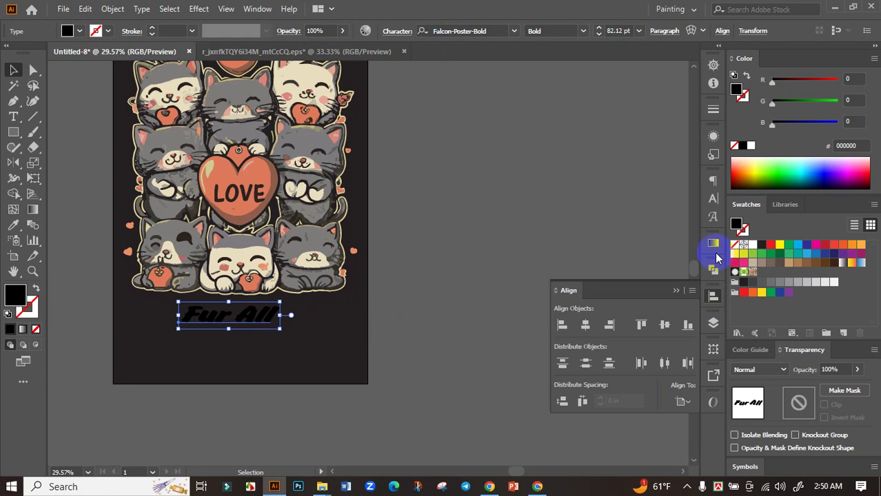
click(753, 245)
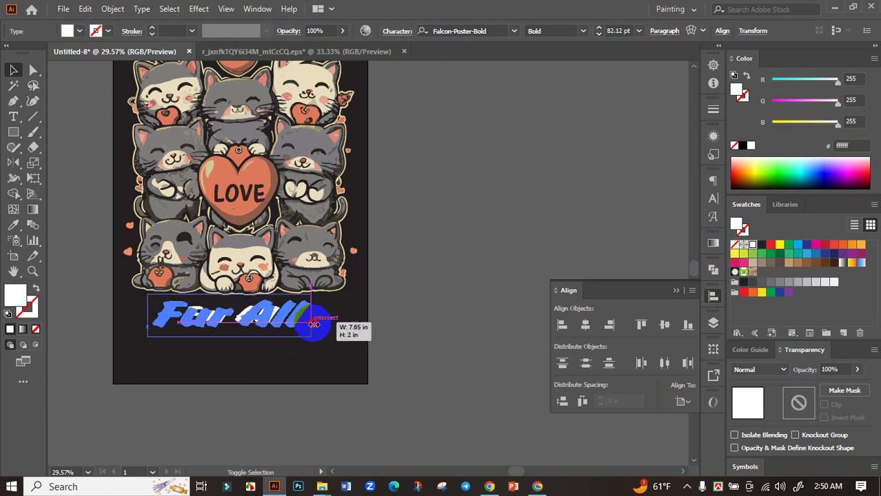
drag(283, 317, 324, 315)
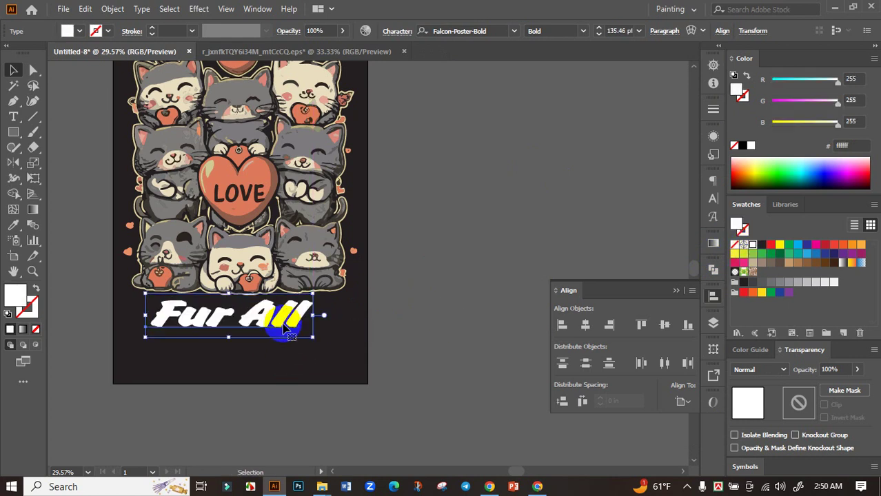
- Switch the Fur All font to Baloo and adjust its size and position
click(507, 30)
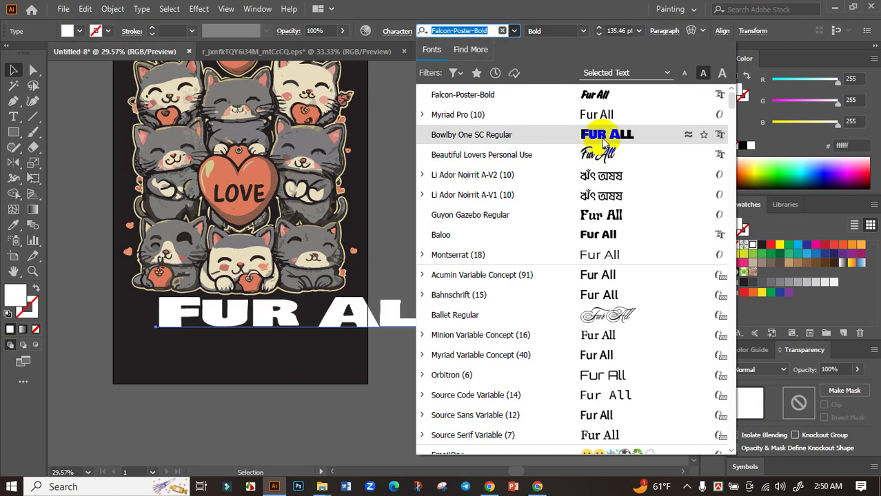
scroll(600, 276, down, 5)
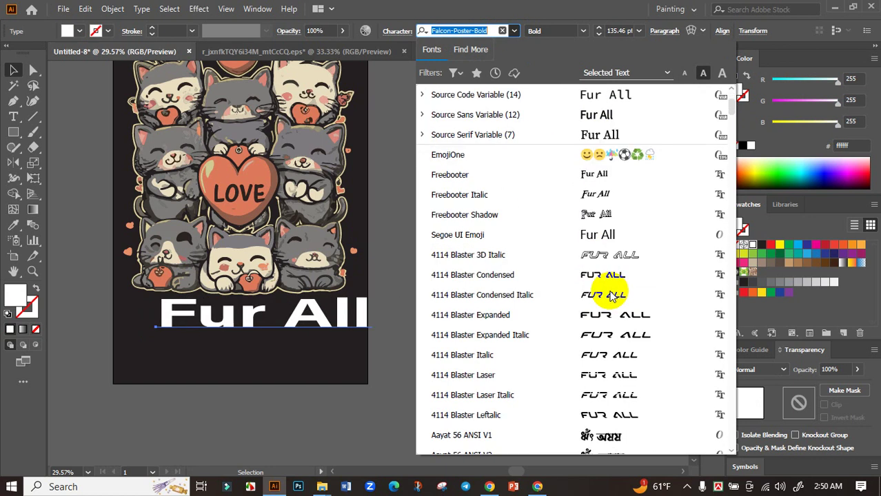
scroll(599, 279, up, 5)
click(600, 232)
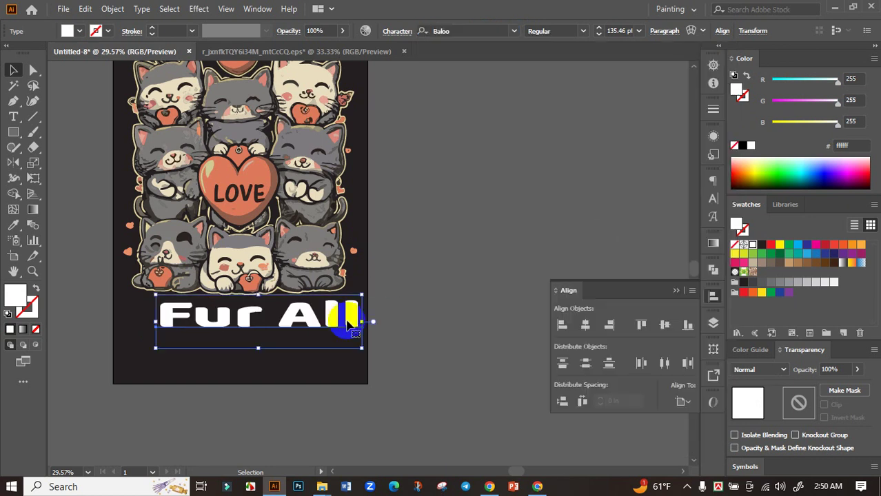
mouse_move(351, 315)
mouse_down()
mouse_move(312, 319)
mouse_move(337, 318)
mouse_up()
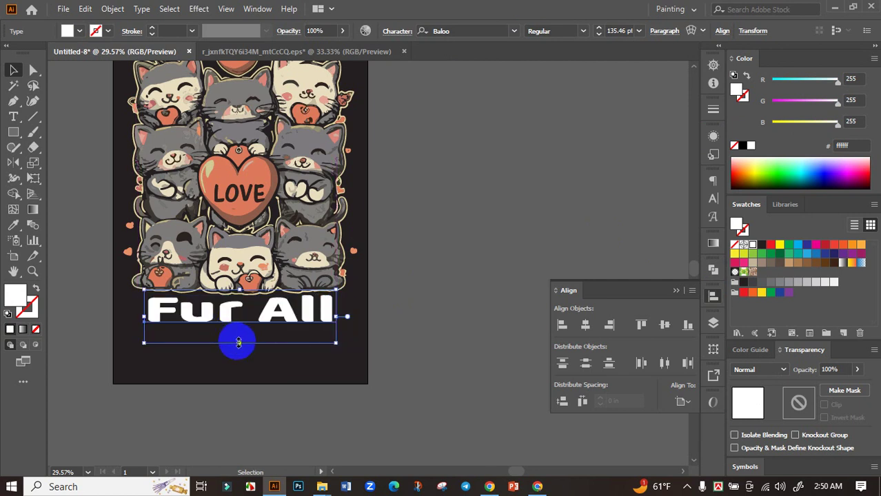
- Enlarge the Baloo Fur All text to about 171 pt beneath the cats
drag(238, 343, 236, 349)
click(238, 353)
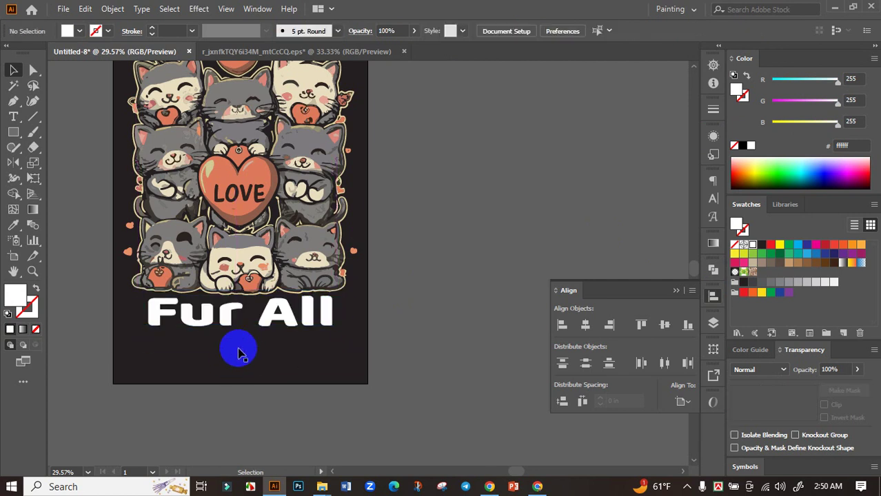
click(244, 347)
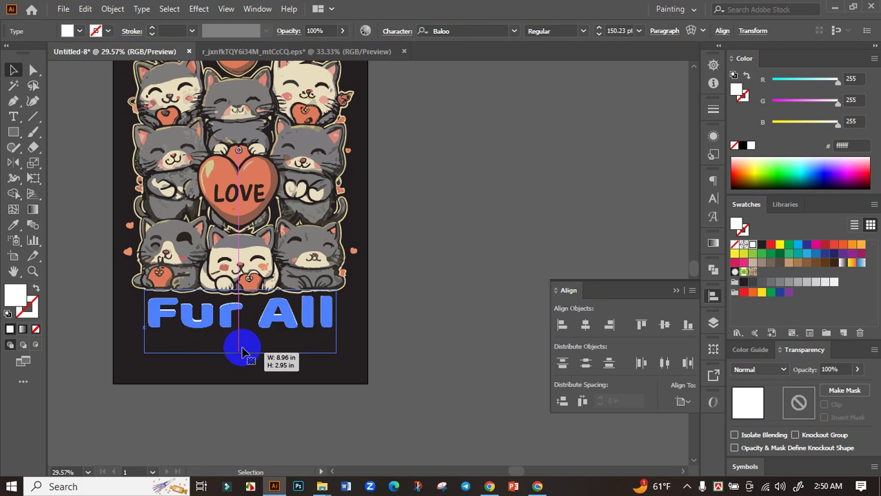
drag(240, 349, 240, 350)
drag(293, 325, 353, 323)
drag(403, 295, 396, 317)
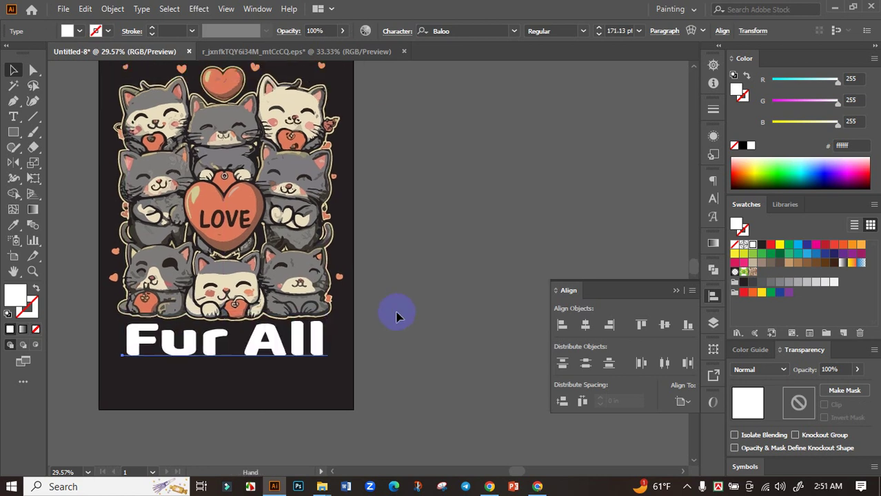
- Change the 'Fur All' text to the Anja Eliane font
click(512, 30)
scroll(580, 296, down, 5)
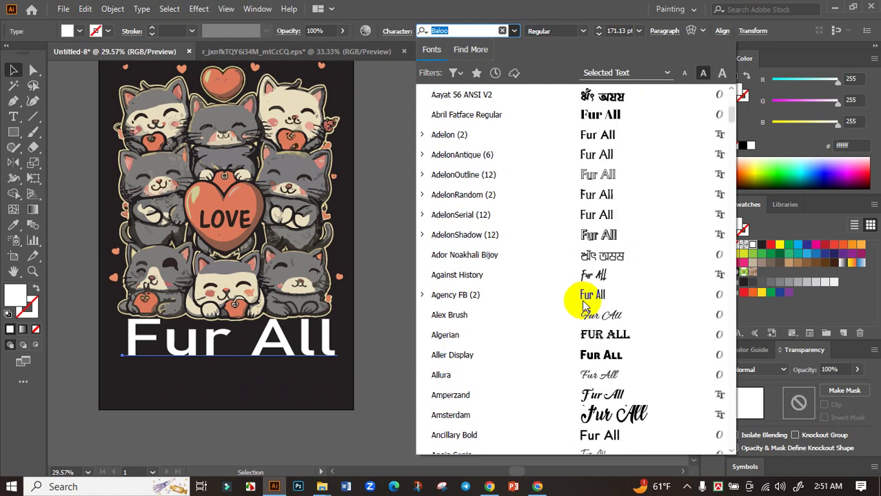
scroll(584, 303, down, 1)
scroll(589, 297, down, 2)
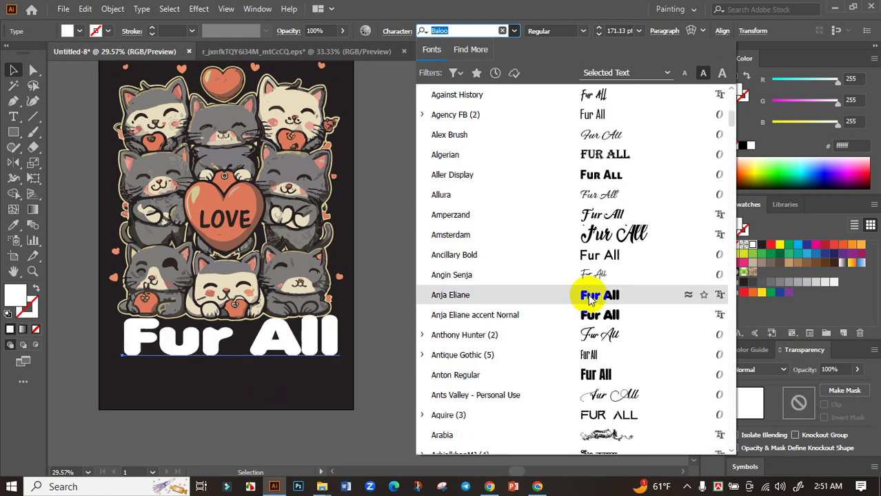
click(590, 297)
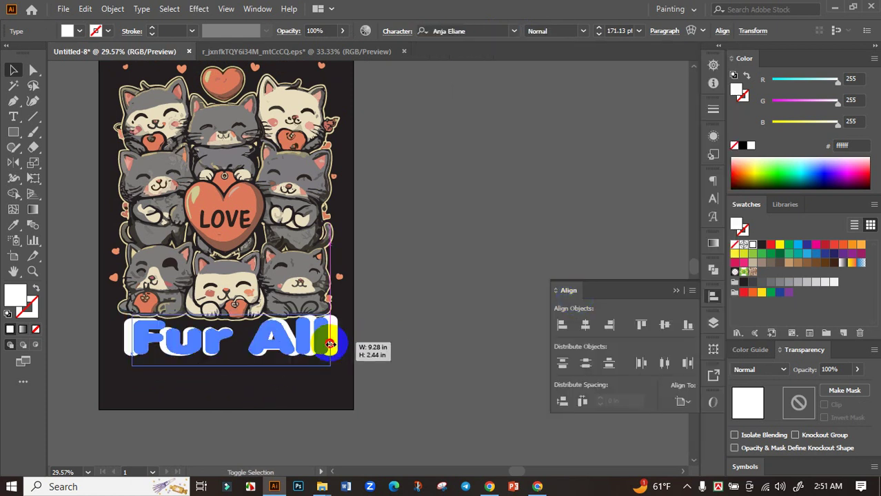
- Scale and narrow 'Fur All' to about 150 pt so it fits beneath the cats
drag(342, 340, 298, 348)
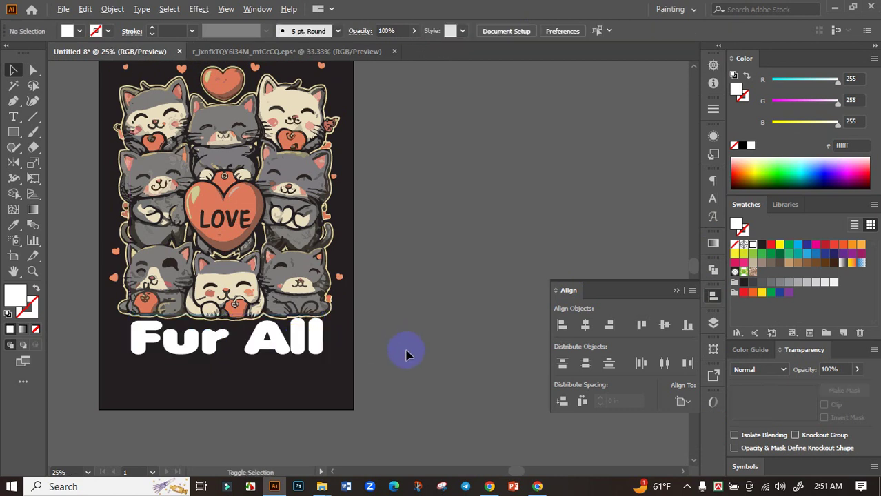
scroll(386, 351, down, 3)
scroll(413, 345, up, 4)
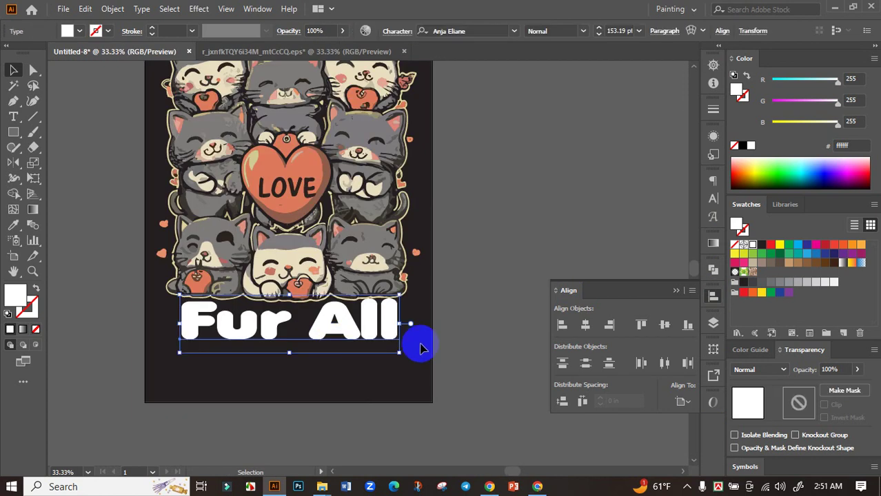
click(398, 325)
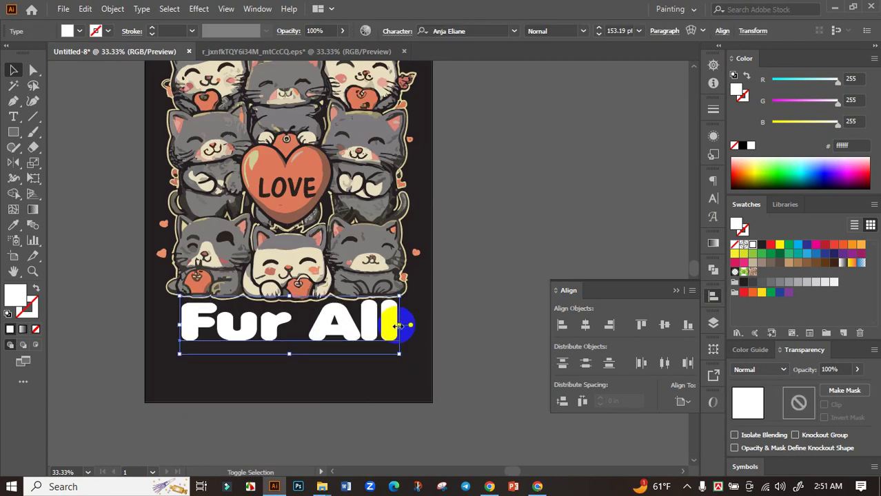
drag(398, 325, 397, 325)
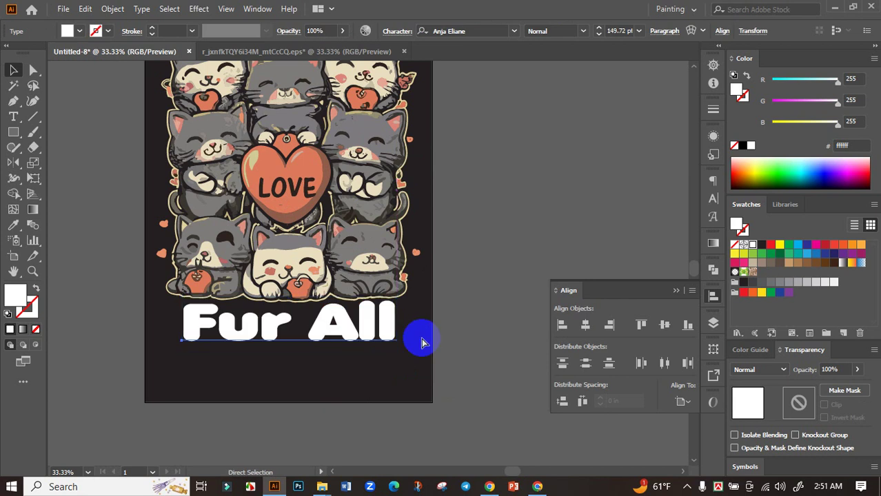
- Convert the 'Fur All' text to outlines
key(ctrl+shift+o)
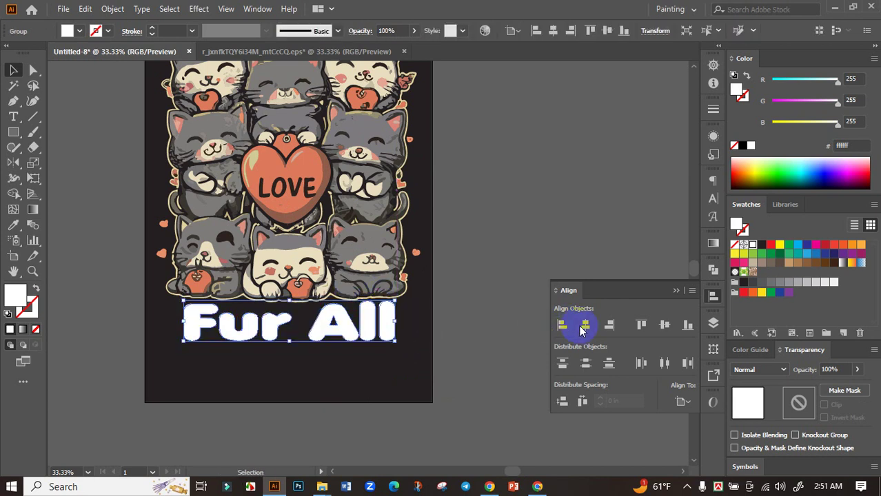
click(465, 305)
scroll(445, 307, down, 2)
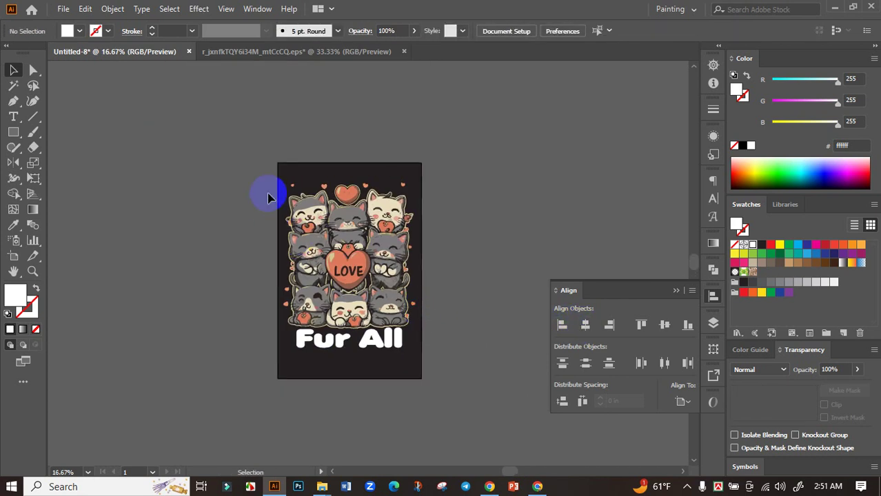
- Select all and scale the cats and 'Fur All' up together slightly
key(ctrl+a)
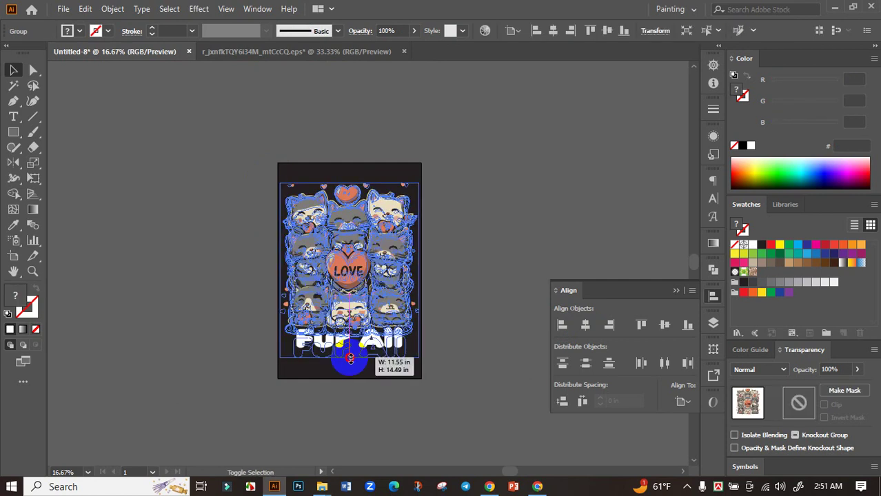
drag(347, 359, 348, 368)
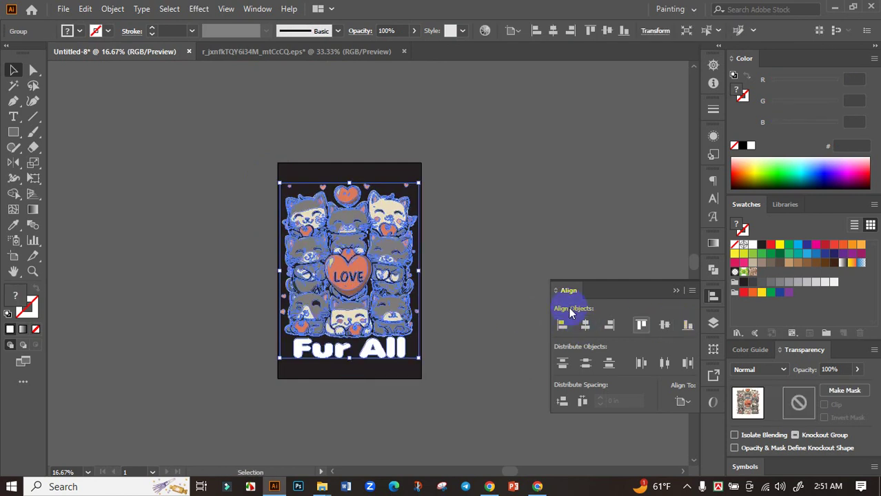
click(473, 300)
scroll(473, 300, up, 2)
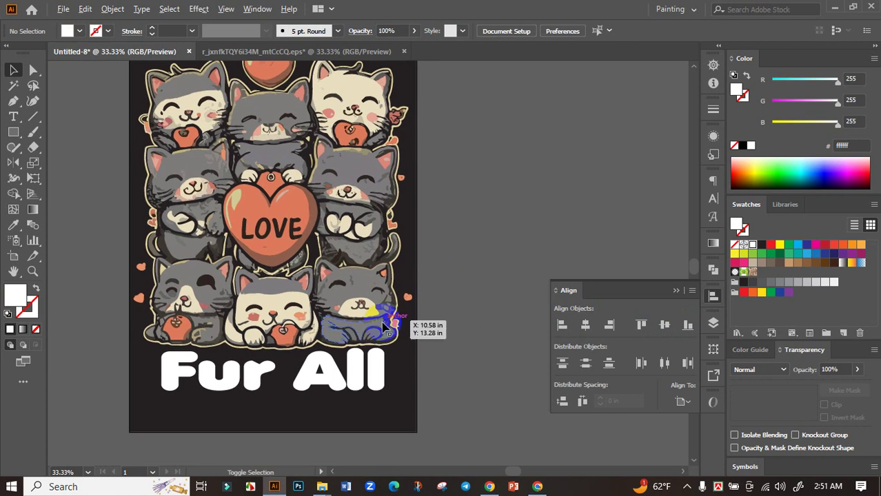
scroll(394, 315, down, 1)
scroll(417, 327, right, 1)
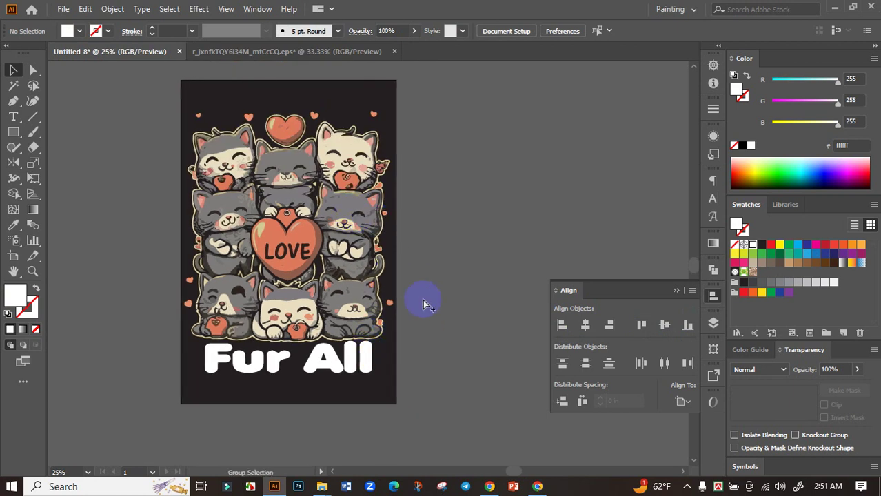
- Try a white fill on the background rectangle, then undo to keep it dark
click(425, 301)
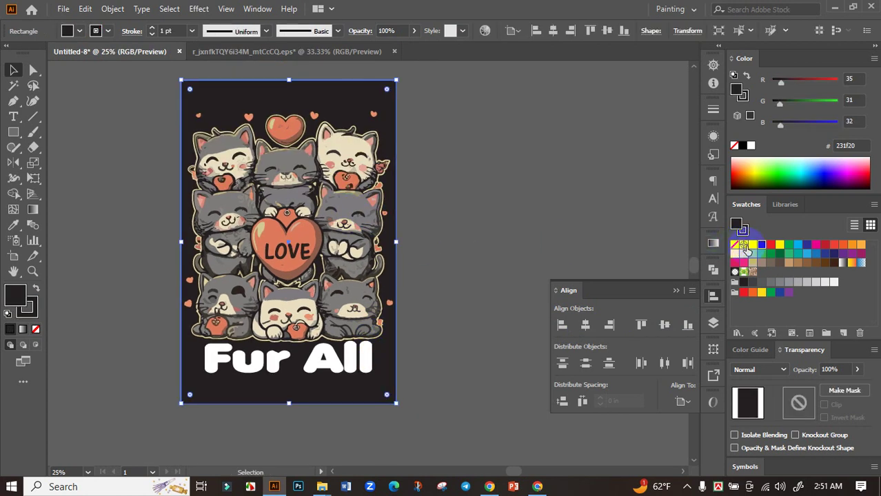
click(753, 245)
click(522, 216)
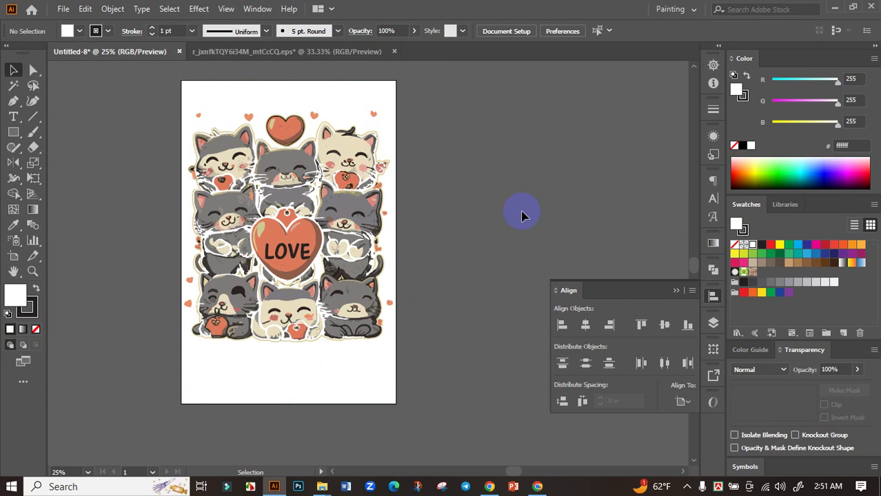
key(ctrl+z)
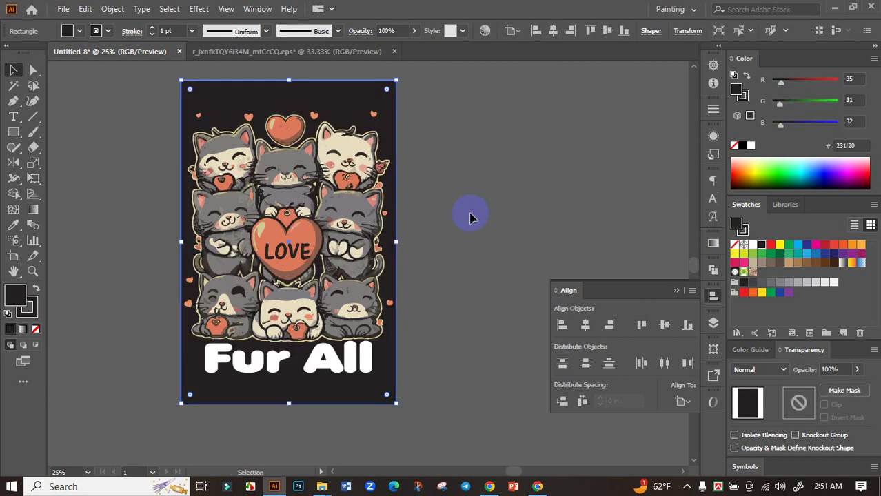
click(458, 217)
drag(449, 218, 437, 238)
click(330, 113)
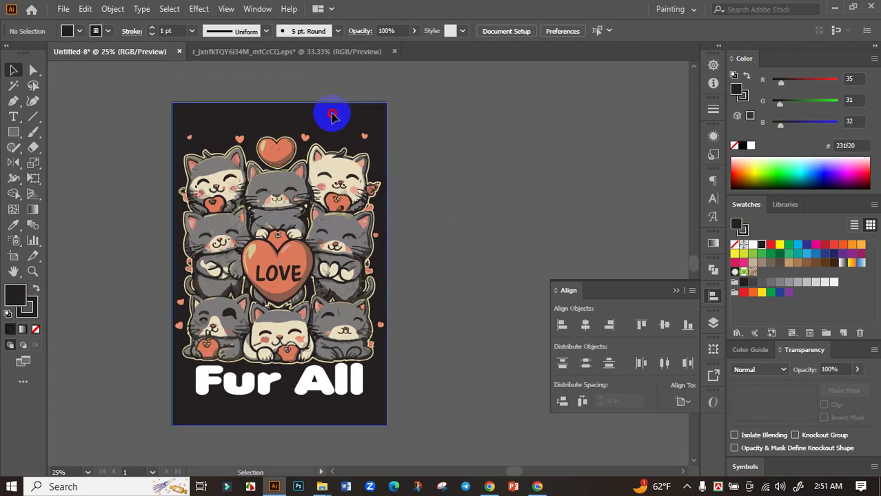
click(448, 179)
- Try dragging a duplicate of the artwork to the right, then undo it
scroll(445, 200, down, 1)
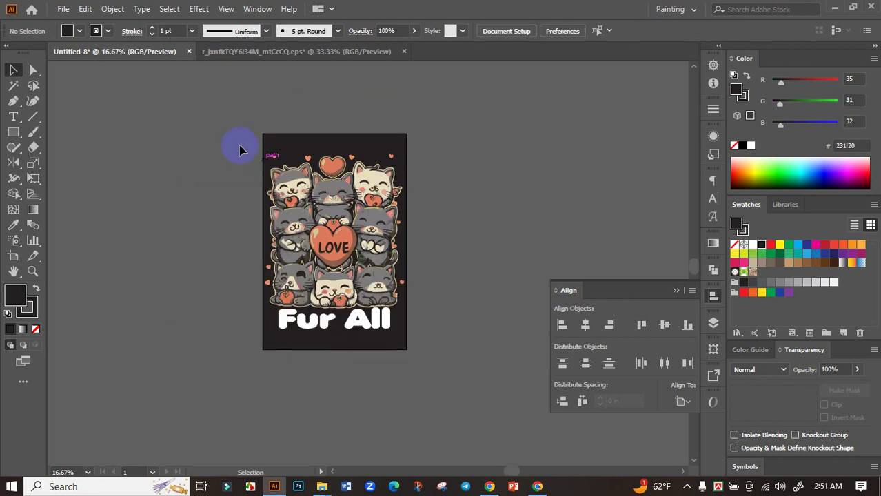
drag(238, 150, 286, 183)
mouse_move(378, 231)
mouse_down()
mouse_move(480, 227)
mouse_move(452, 244)
mouse_move(377, 243)
mouse_up()
key(ctrl+z)
click(476, 226)
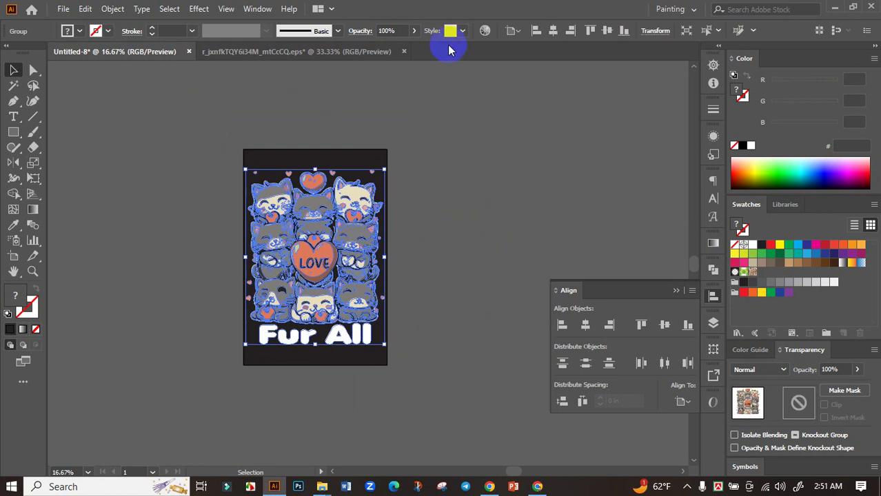
- Use Recolor Artwork to raise the coral tones to 53% saturation and 89% brightness
click(485, 30)
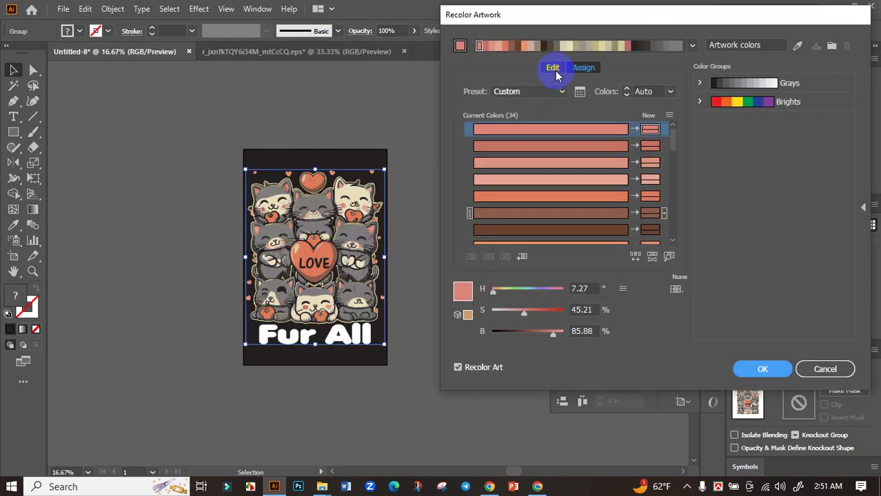
click(554, 69)
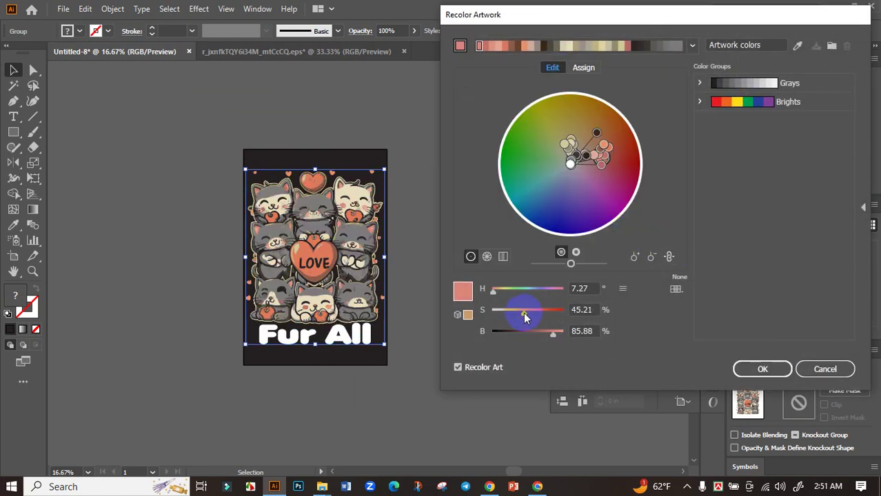
drag(524, 312, 530, 315)
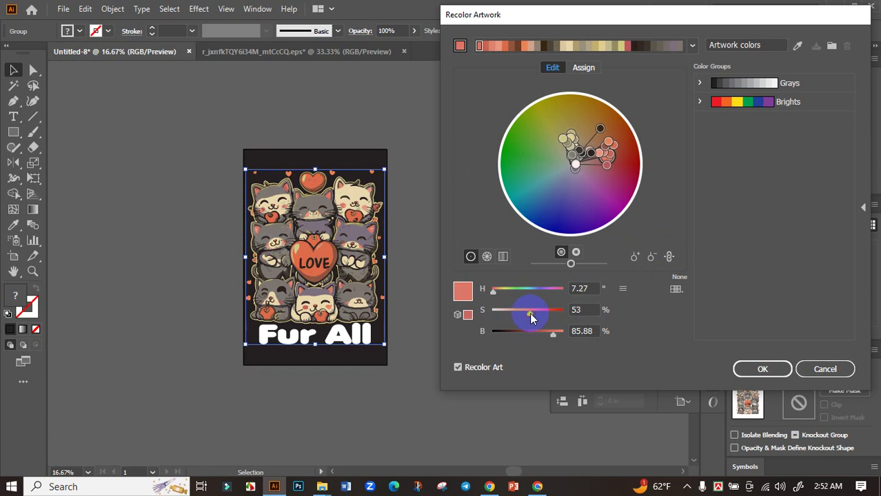
drag(554, 335, 557, 339)
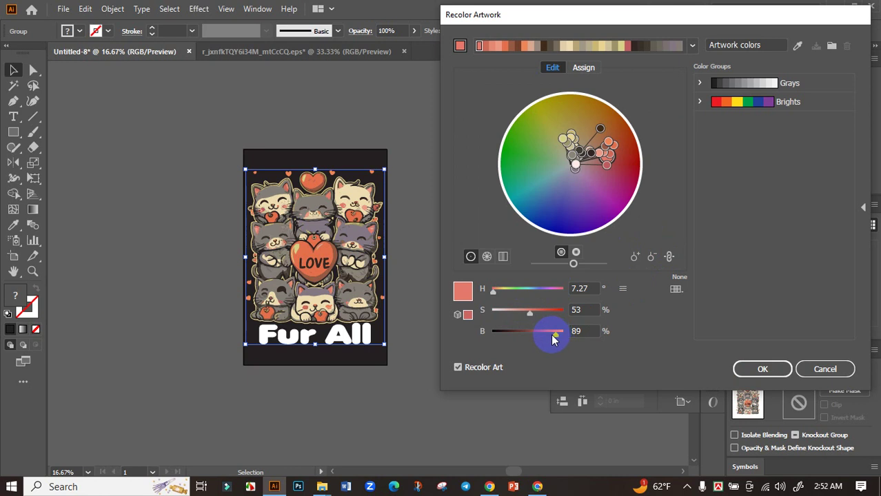
click(744, 369)
click(449, 298)
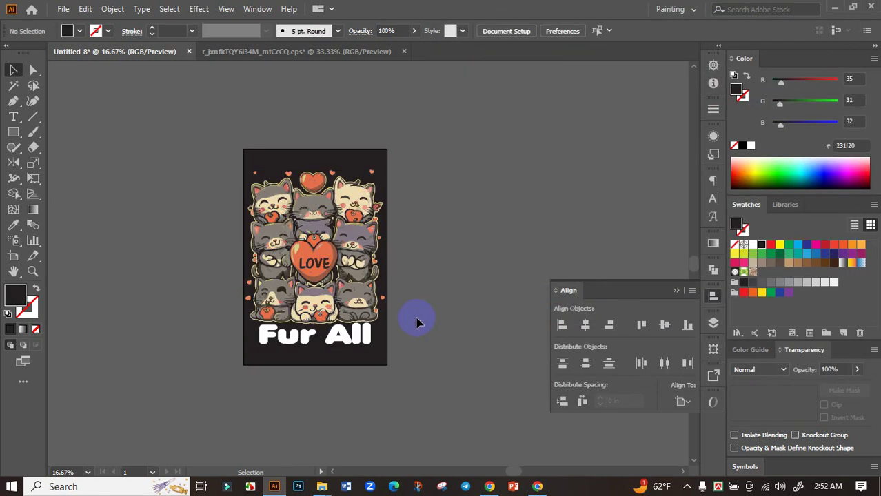
key(ctrl+equal)
scroll(432, 282, up, 1)
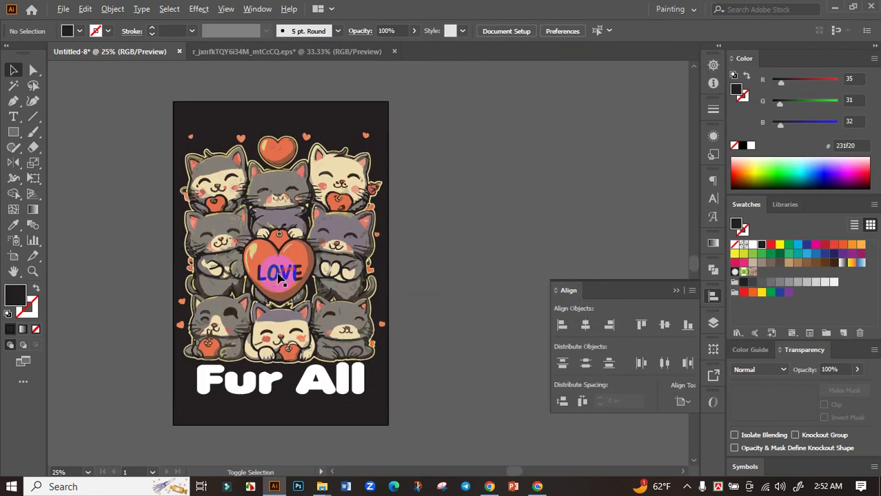
scroll(279, 278, up, 1)
scroll(394, 276, down, 1)
drag(448, 276, 458, 283)
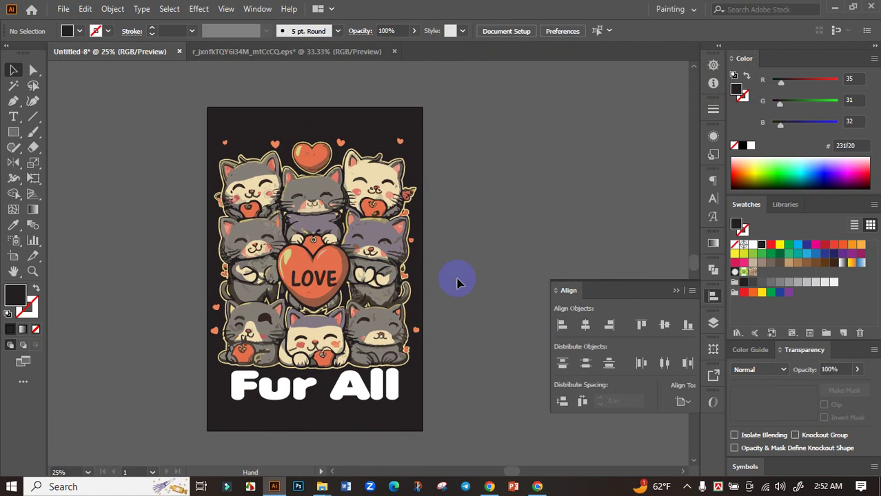